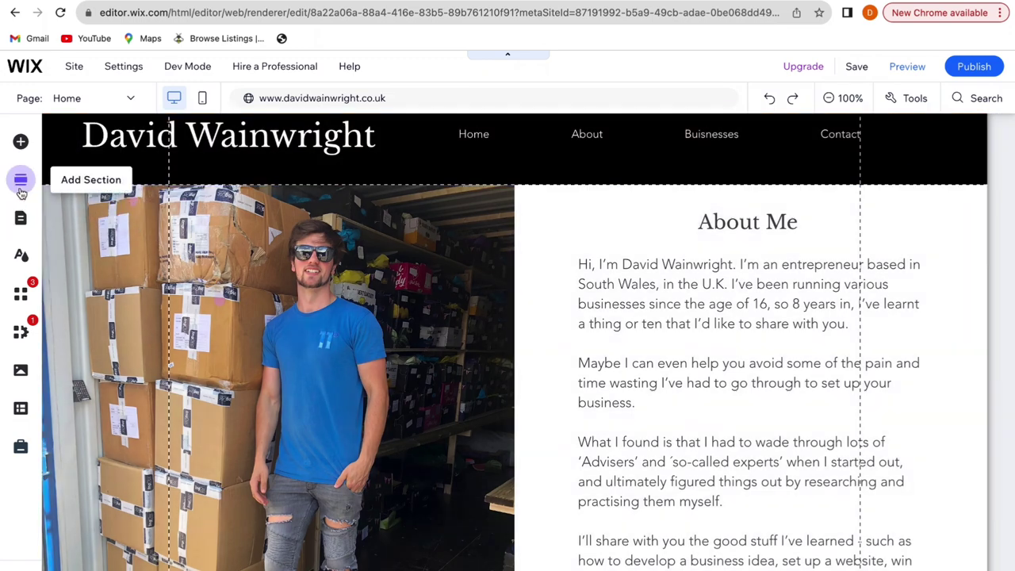
Add the "Grow Your Vision" welcome section to the home page and move it above the About Me section.
click(20, 189)
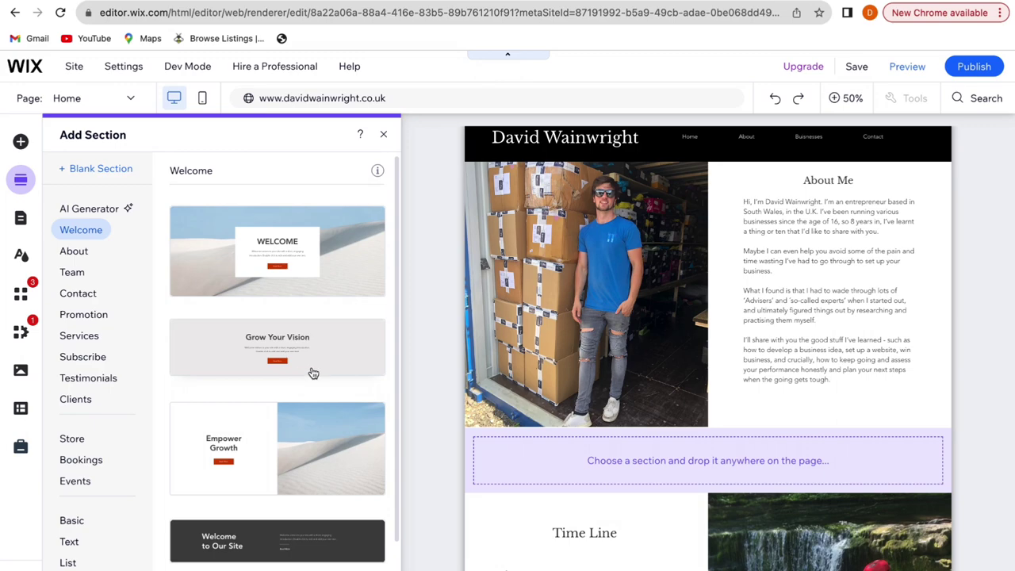
click(313, 361)
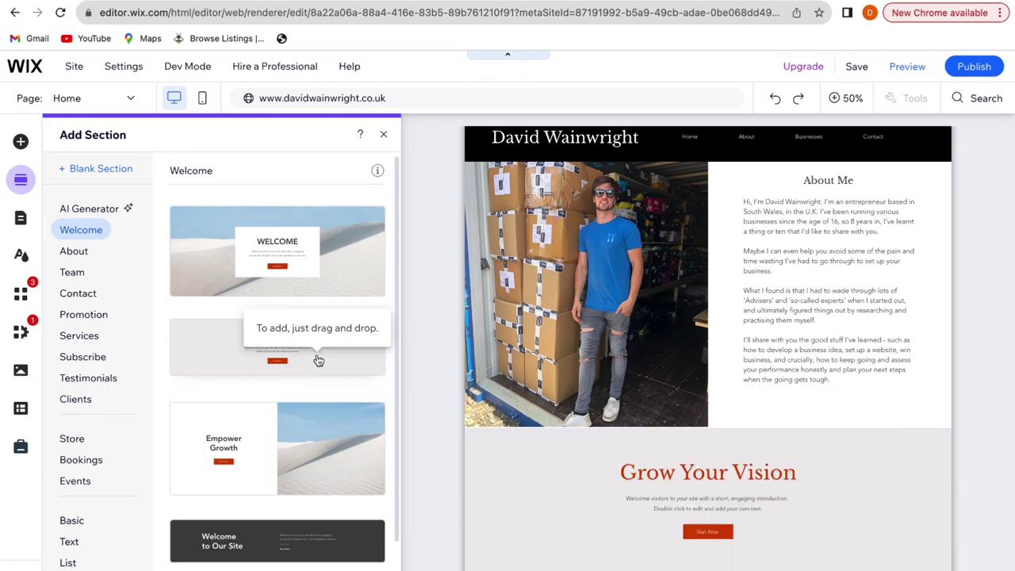
key(Escape)
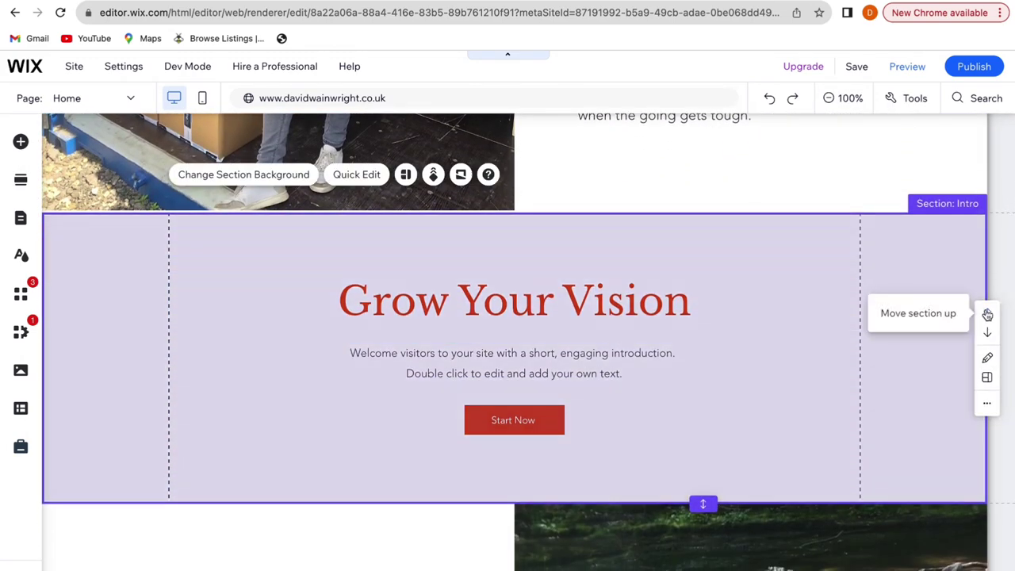
click(987, 313)
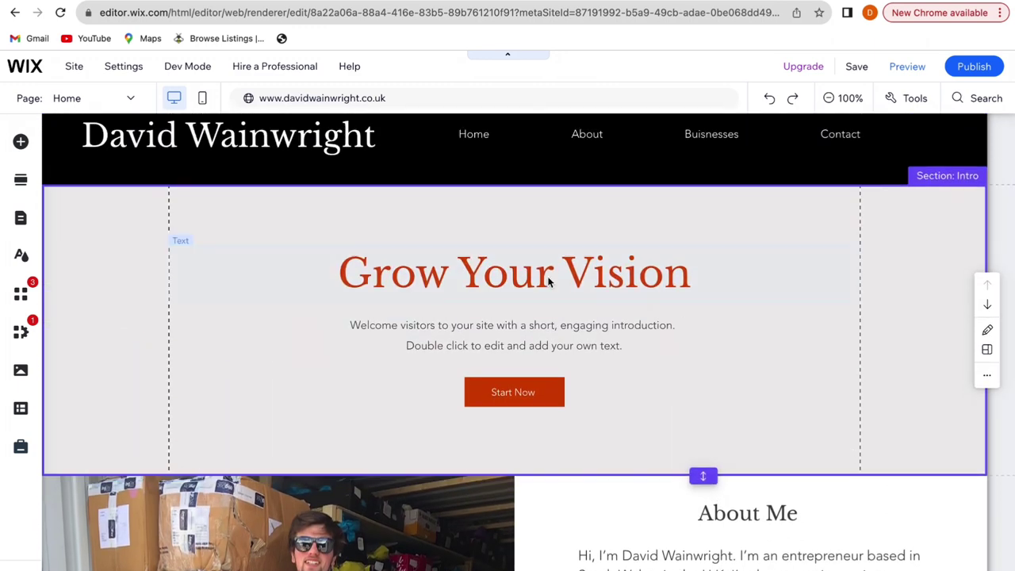
Add the full-width "Get Fit" Program Registration (Fitness) slideshow to the new intro section.
click(22, 145)
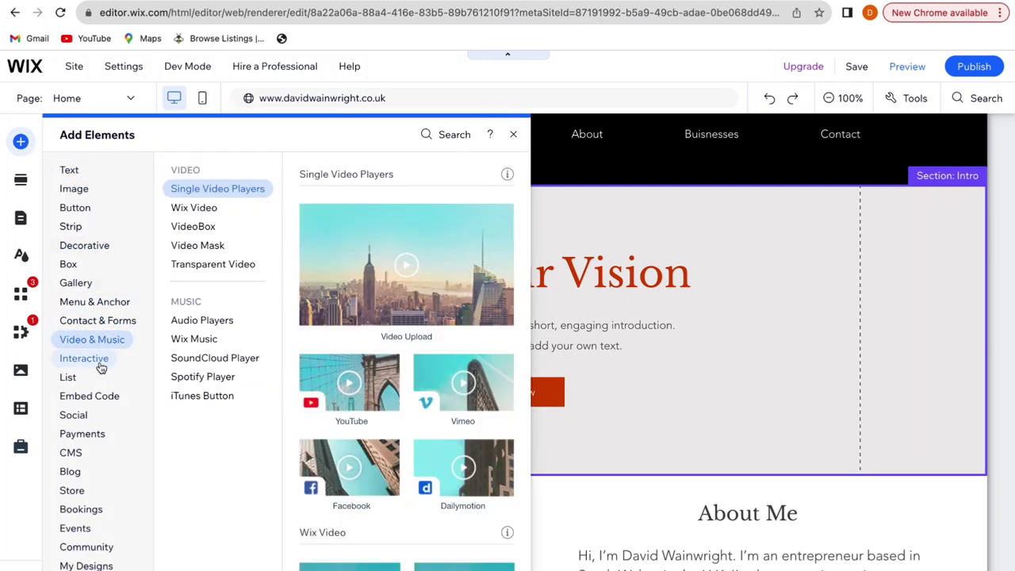
mouse_move(101, 365)
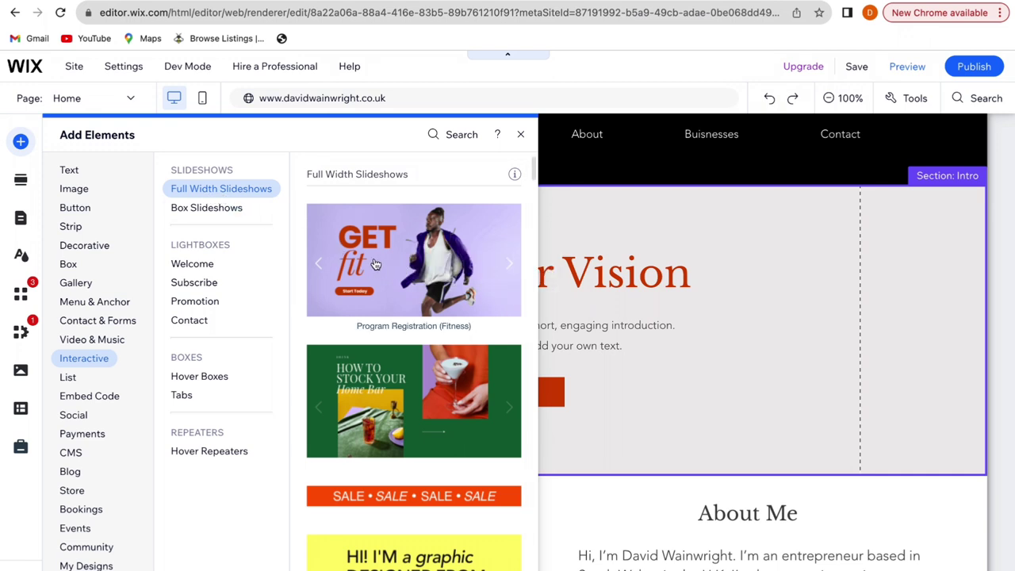
scroll(468, 349, down, 1)
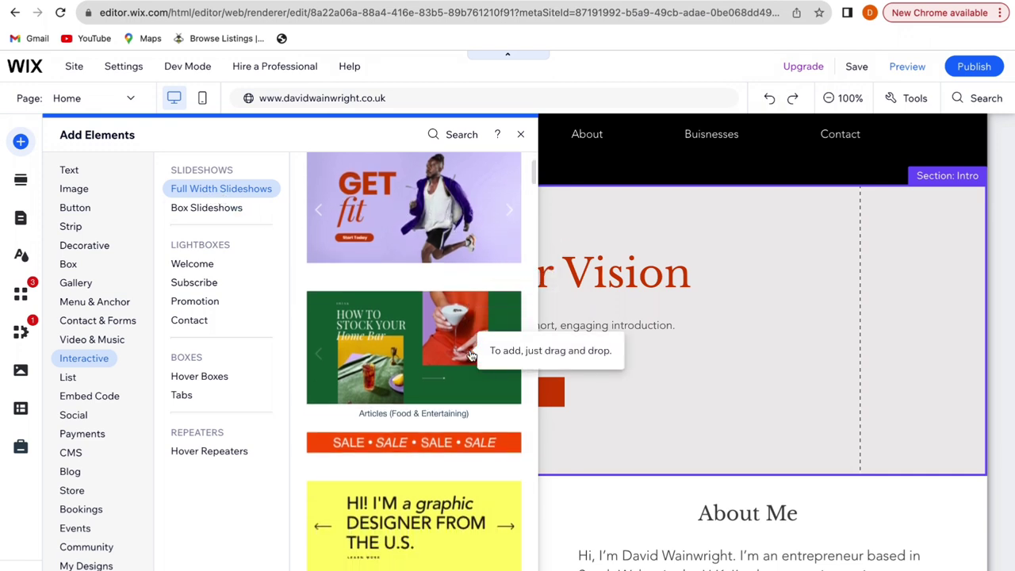
scroll(448, 452, down, 1)
scroll(444, 427, up, 2)
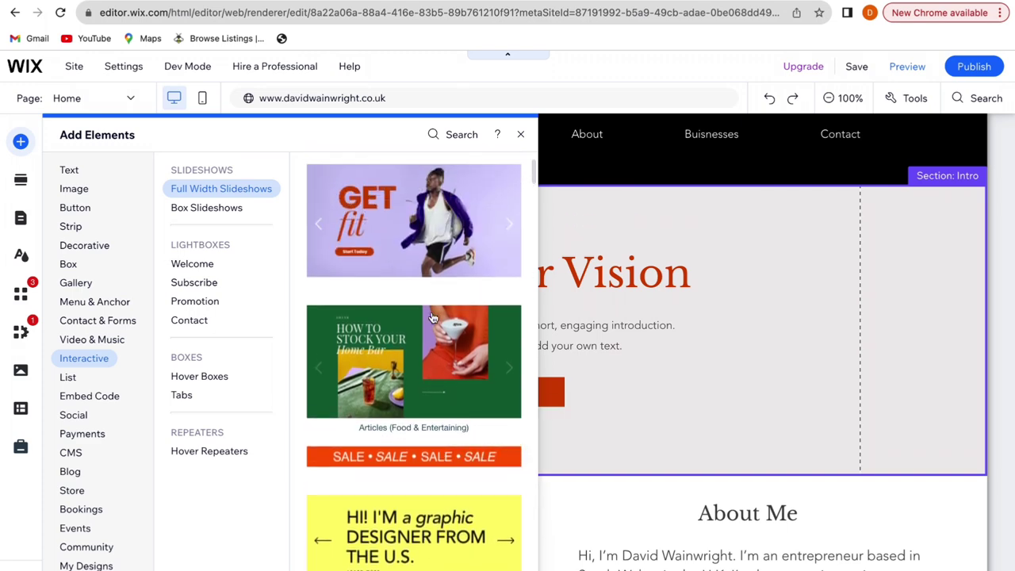
click(428, 257)
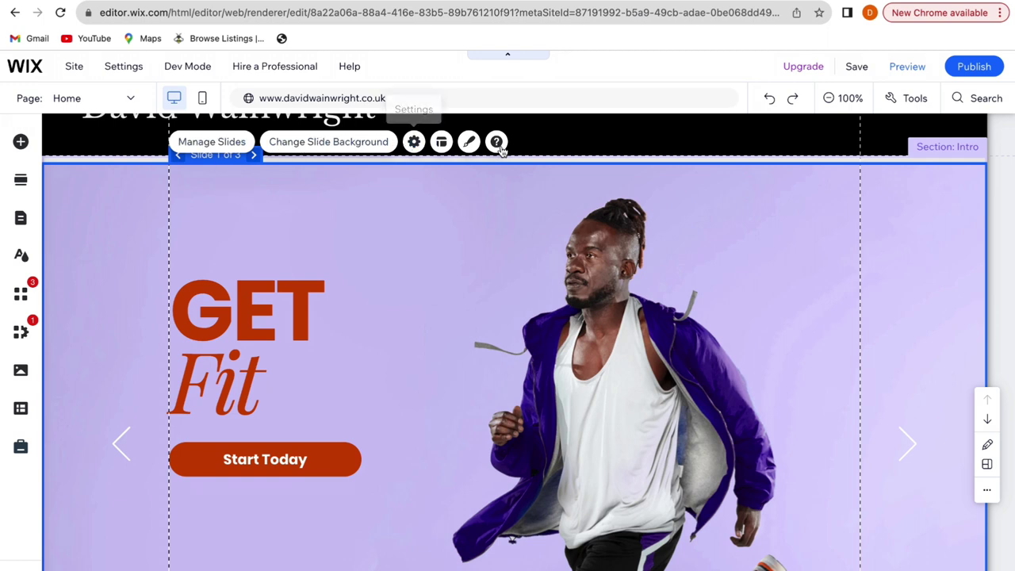
Change the first slide's background to the "Film Production" image from Media from Wix.
click(332, 142)
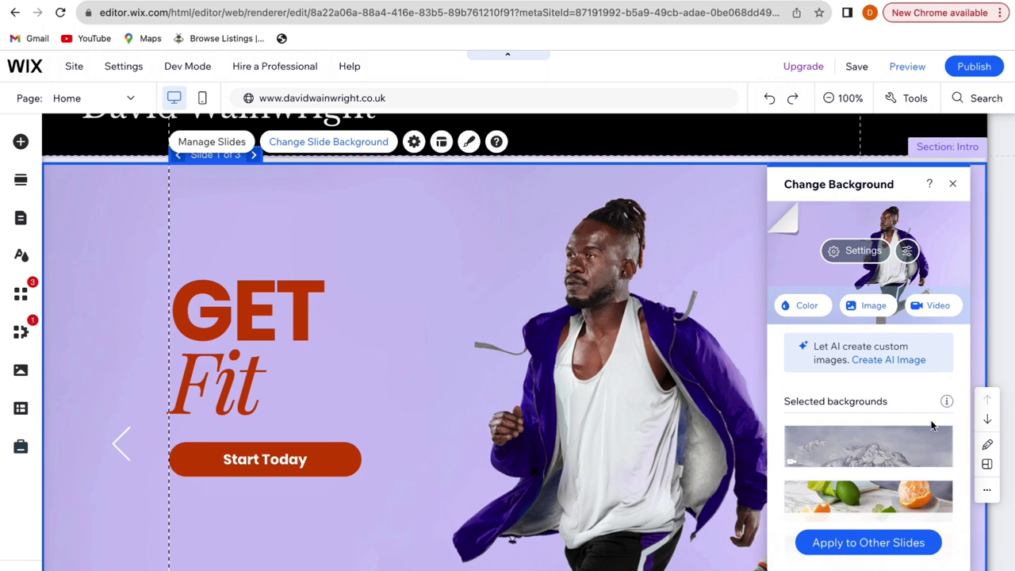
click(873, 306)
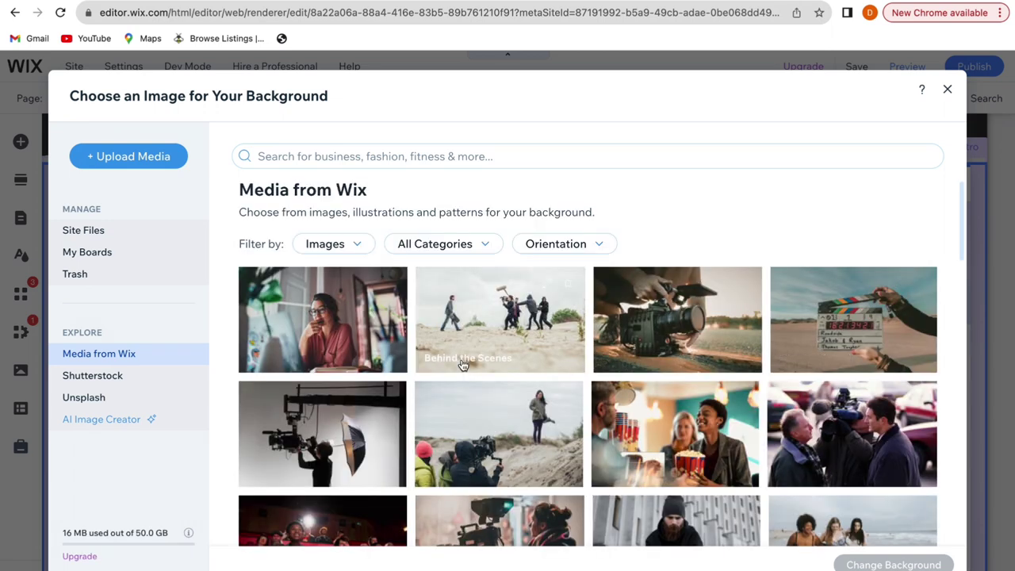
click(345, 440)
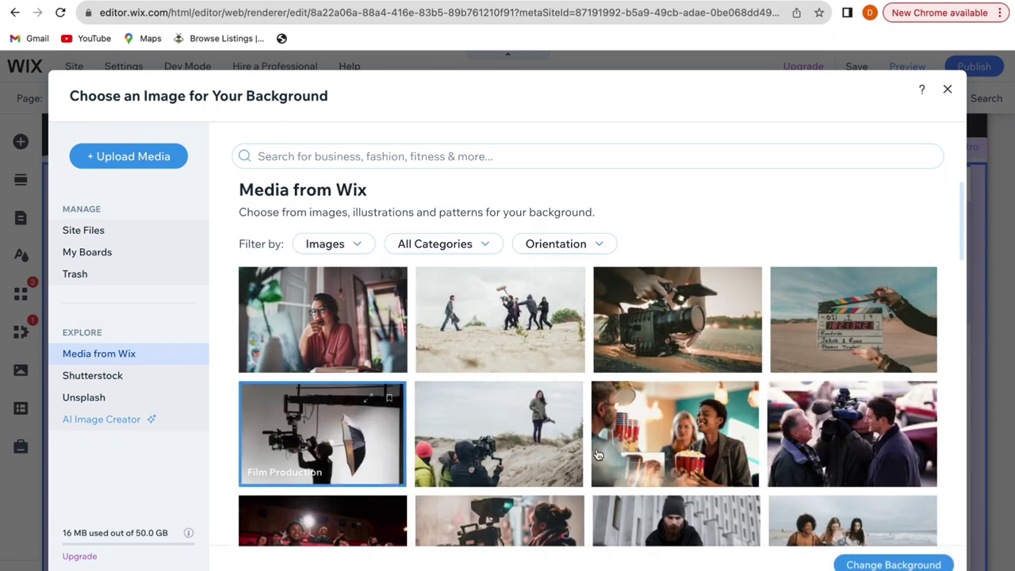
click(868, 565)
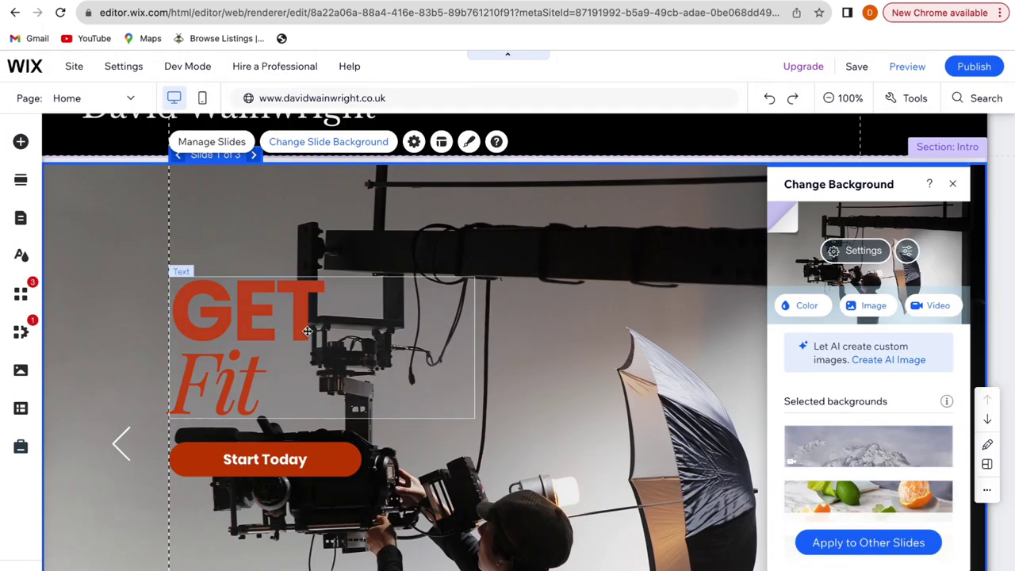
Replace the "Get Fit" heading on the first slide with "learn to film".
click(287, 323)
click(188, 242)
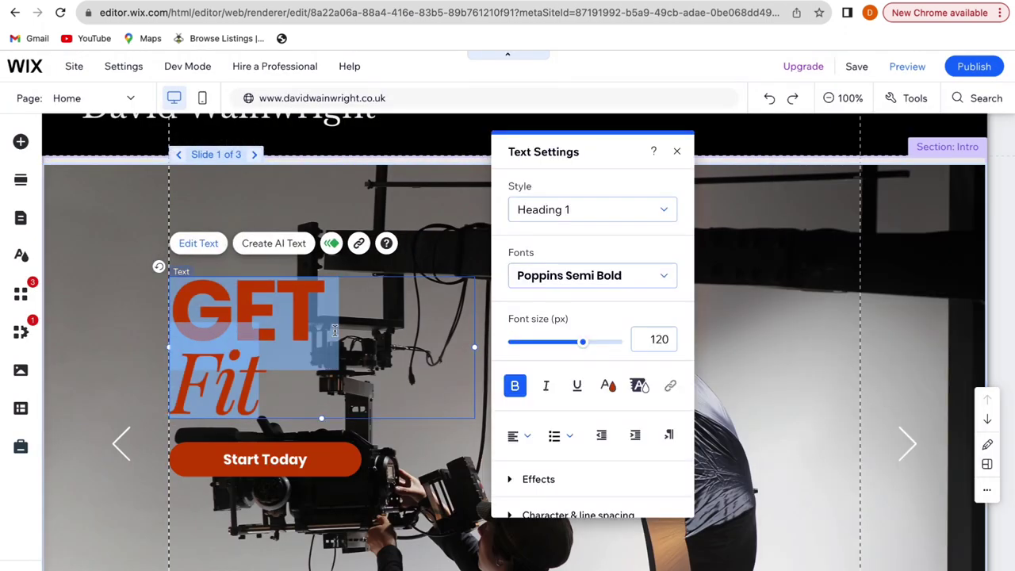
text(lean)
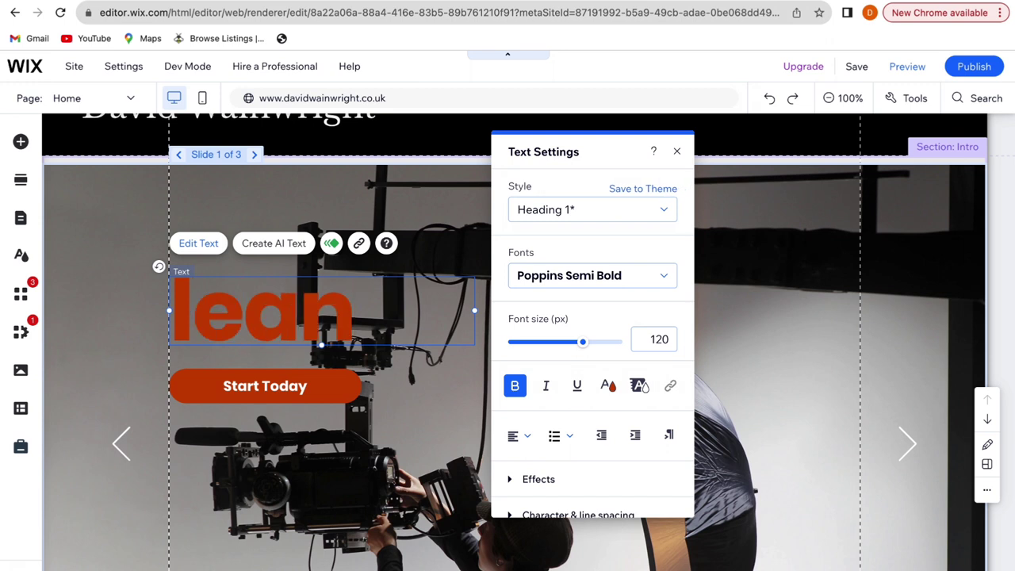
key(BackSpace)
text(rn)
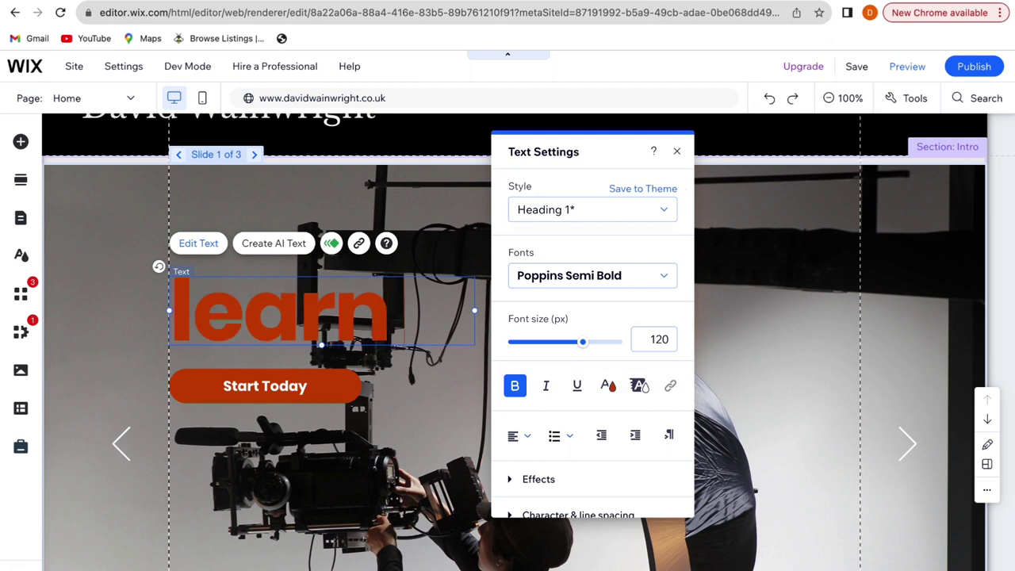
text( to film)
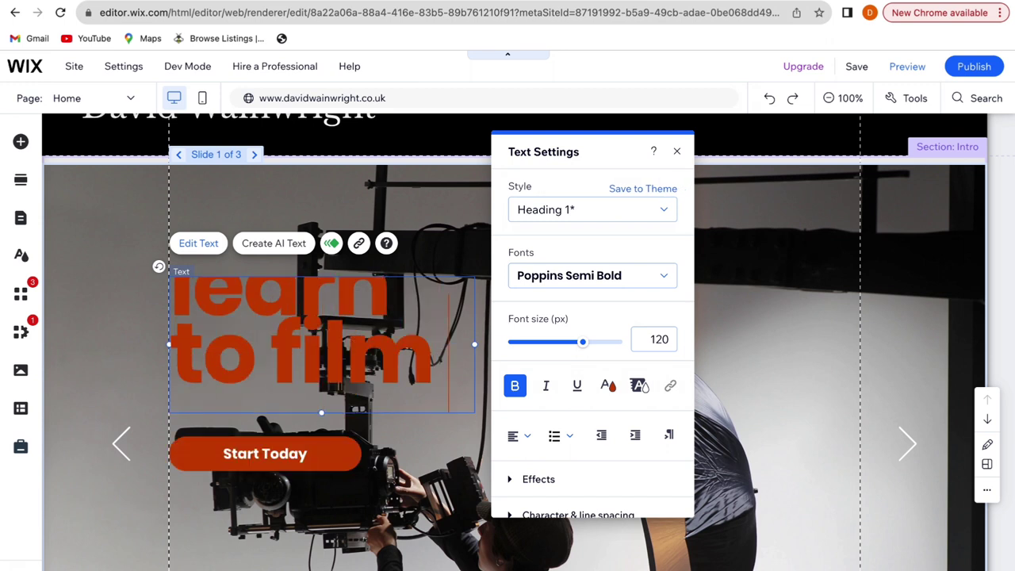
click(429, 448)
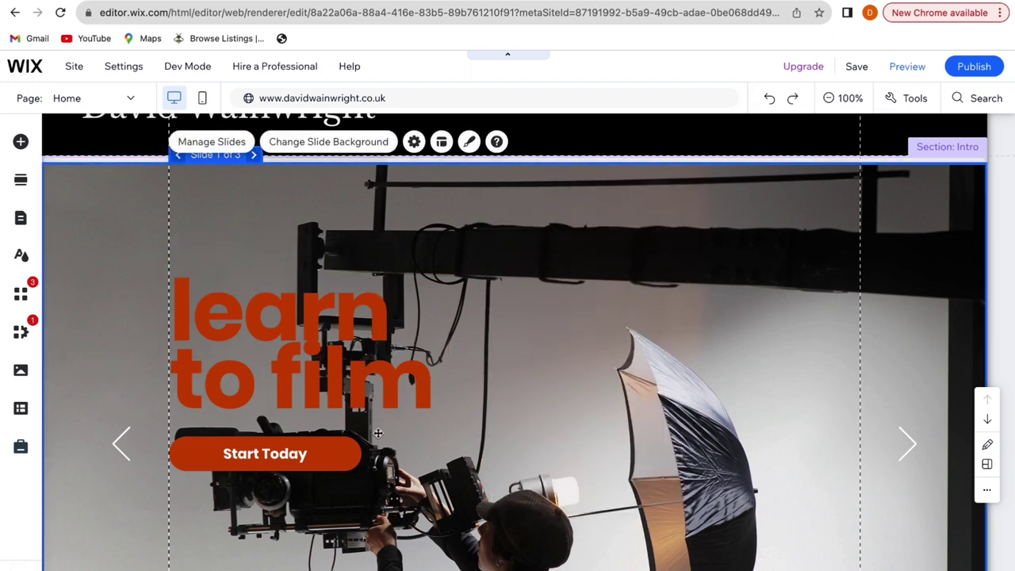
Link the Start Today button on the first slide to the About page.
click(338, 449)
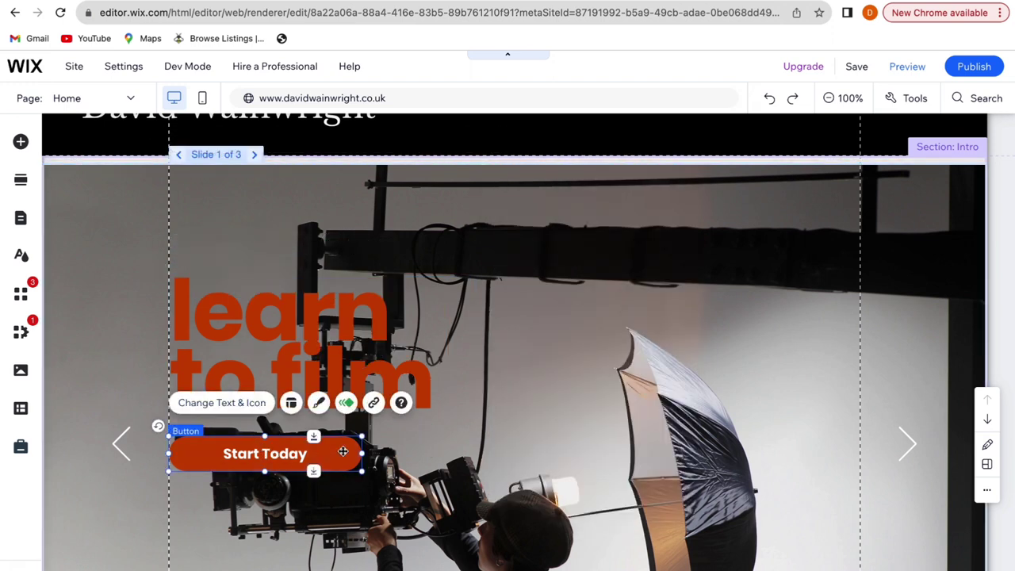
click(373, 403)
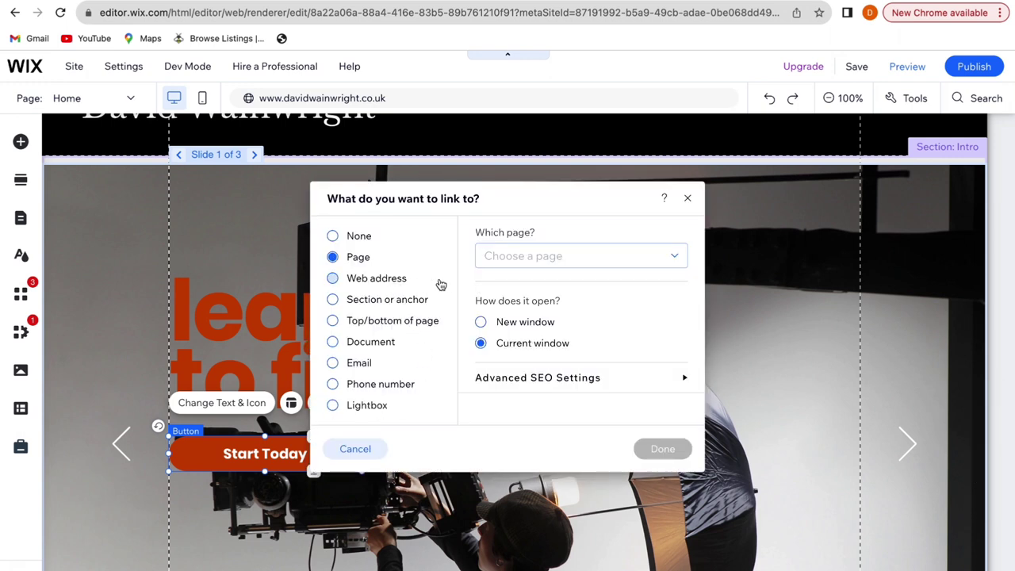
click(500, 262)
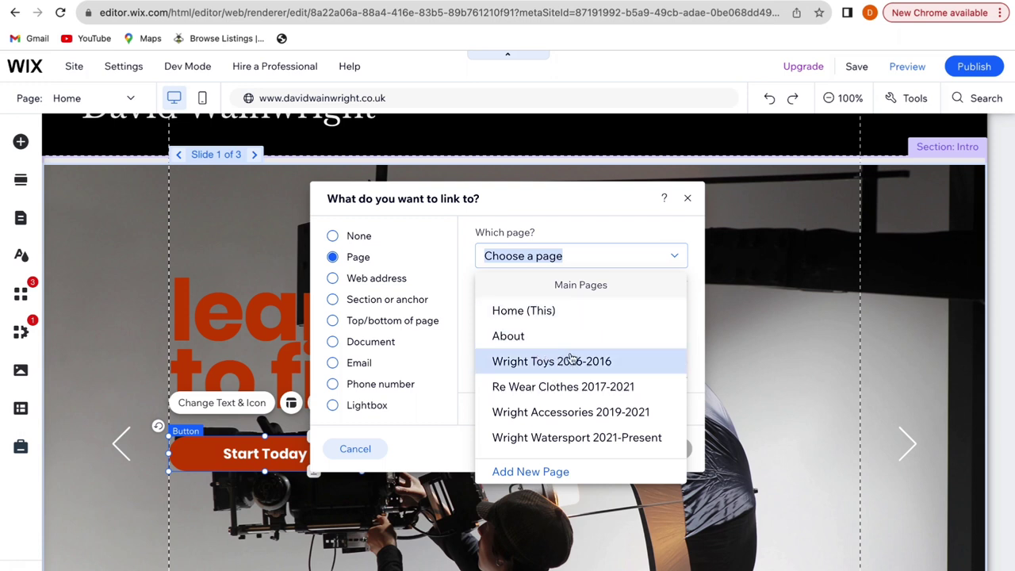
click(544, 334)
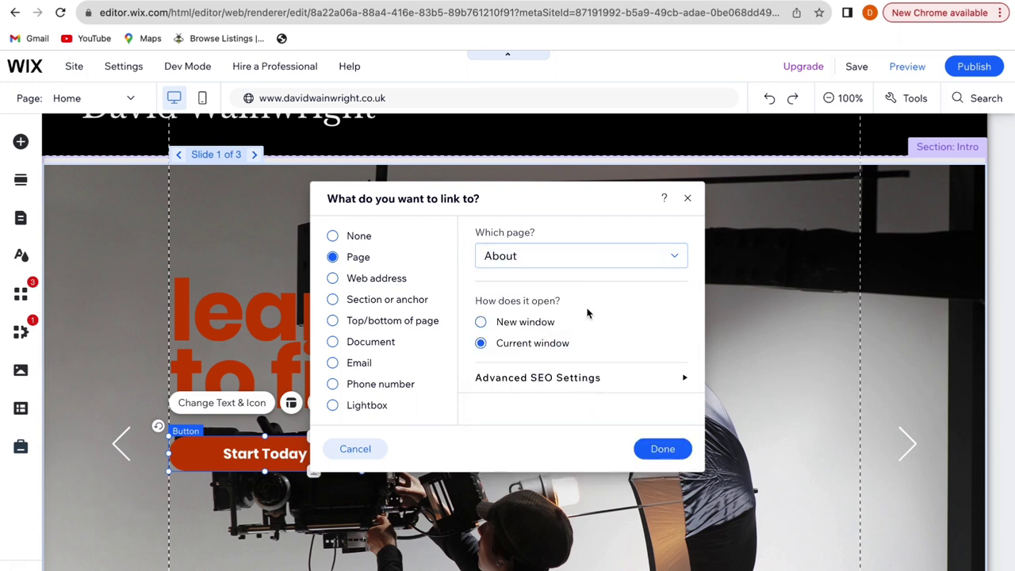
click(657, 448)
Delete the Start Today button and place a widened themed outline button with an arrow beneath the "learn to film" heading.
scroll(440, 468, down, 1)
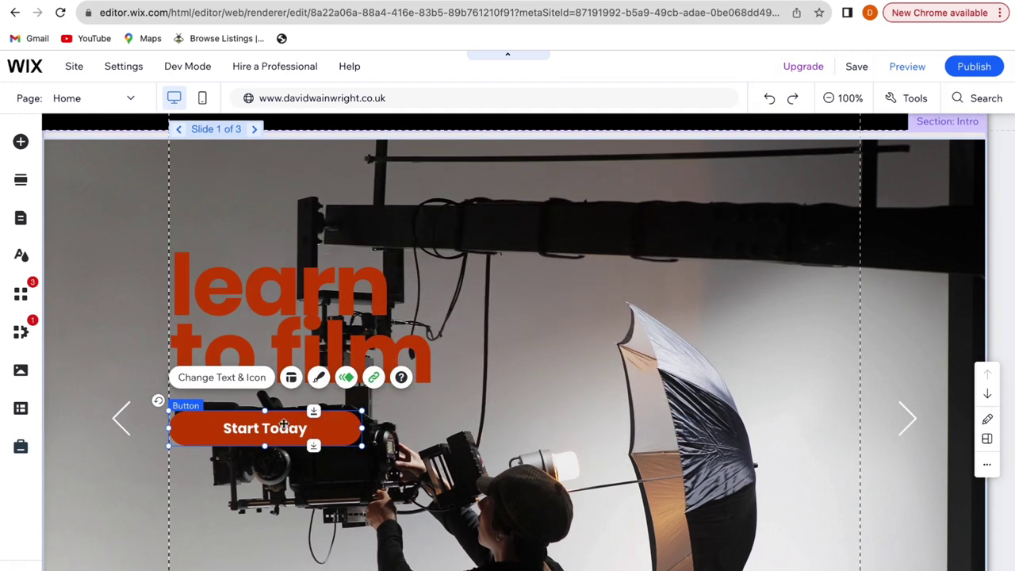
click(335, 465)
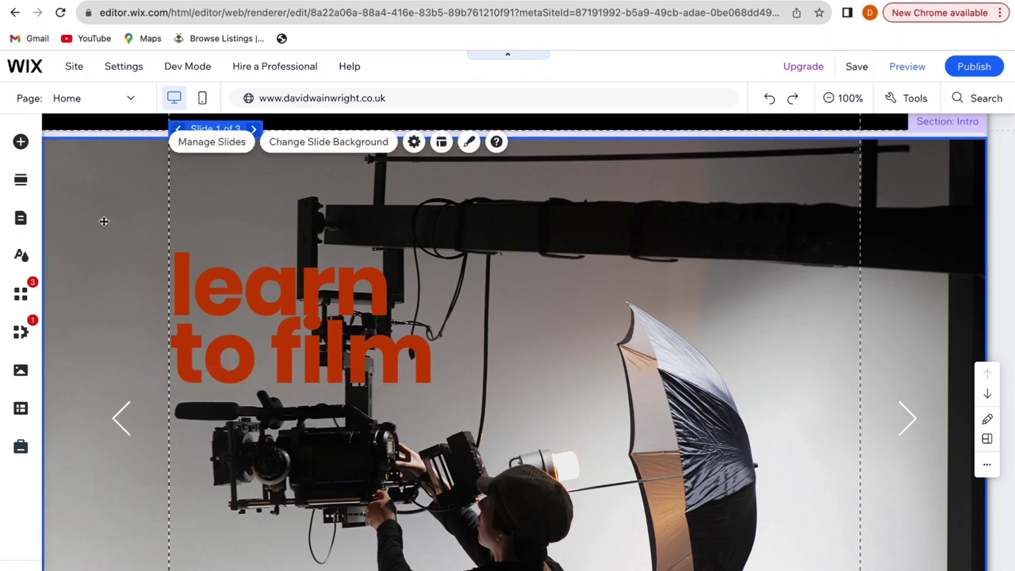
click(22, 143)
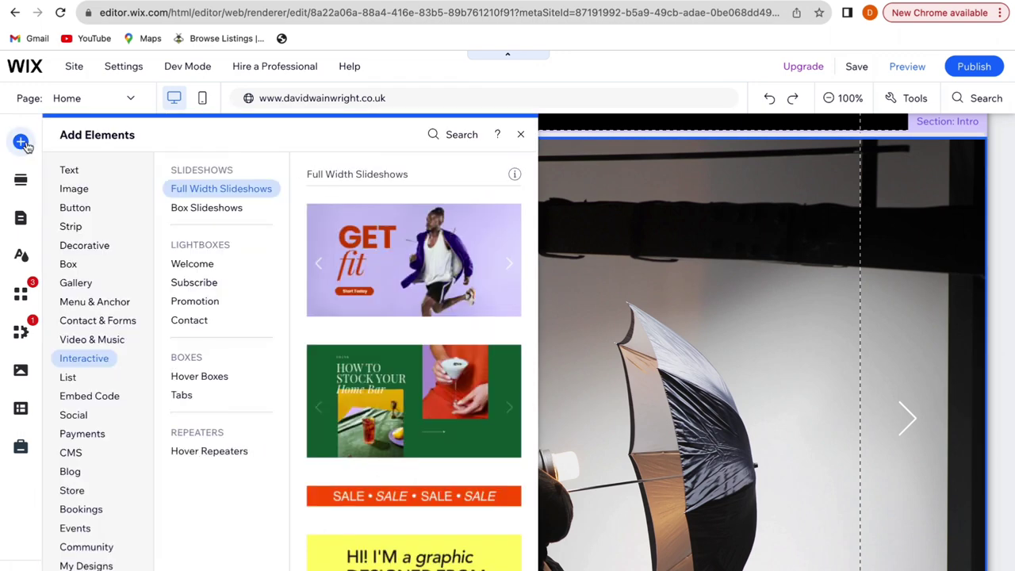
click(73, 189)
click(84, 208)
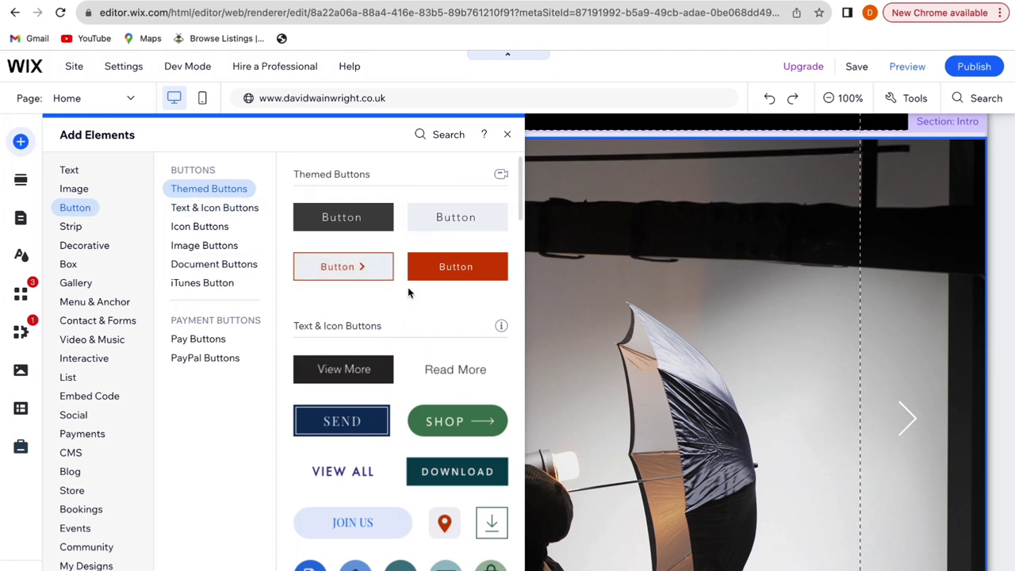
click(346, 267)
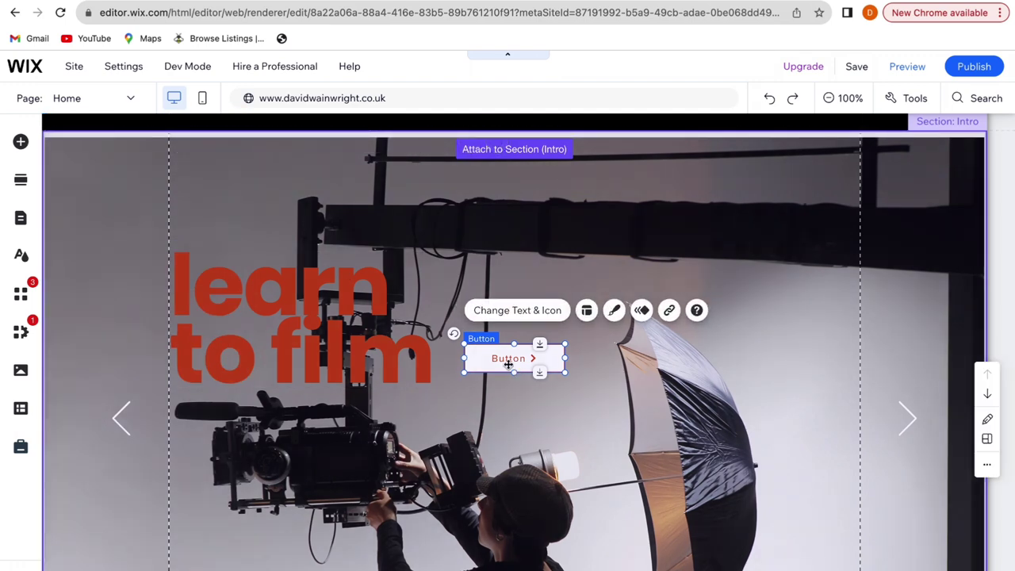
drag(507, 364, 211, 426)
drag(283, 411, 369, 404)
Link the new themed button beneath the heading to the About page.
click(386, 371)
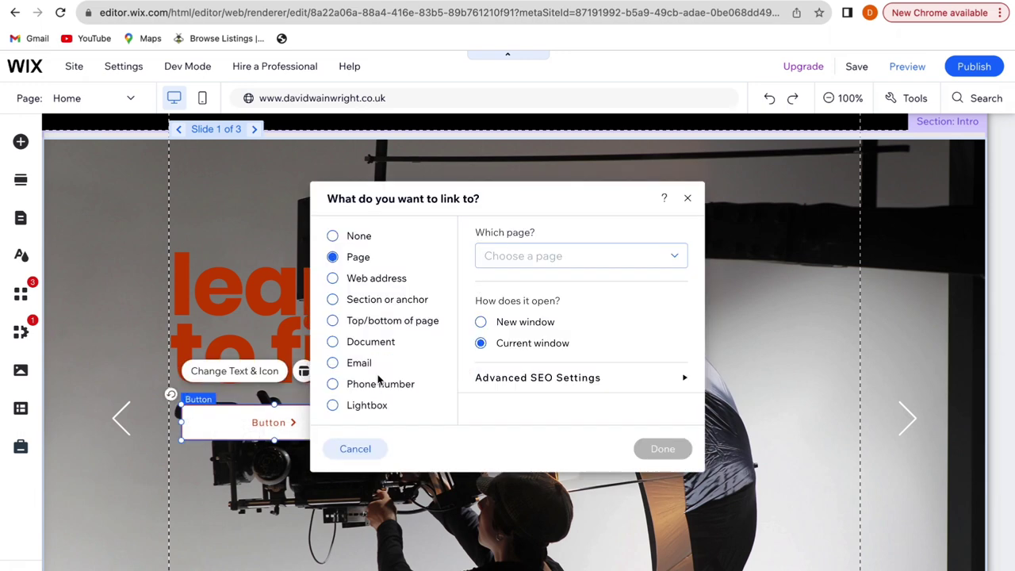
click(521, 254)
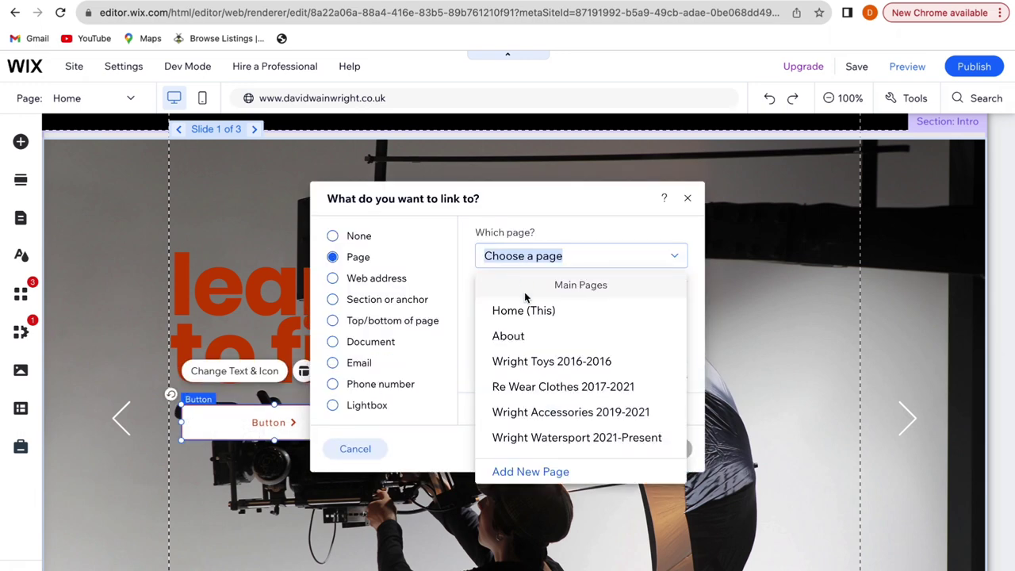
click(530, 338)
click(661, 447)
Delete Slide 3 from the slideshow and finish managing the slides.
scroll(493, 410, up, 2)
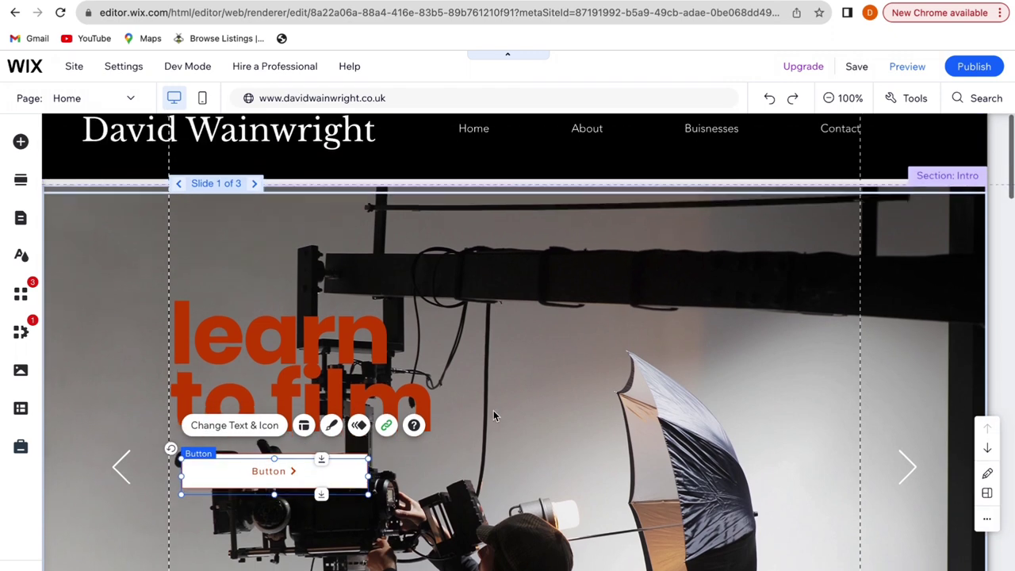
click(360, 292)
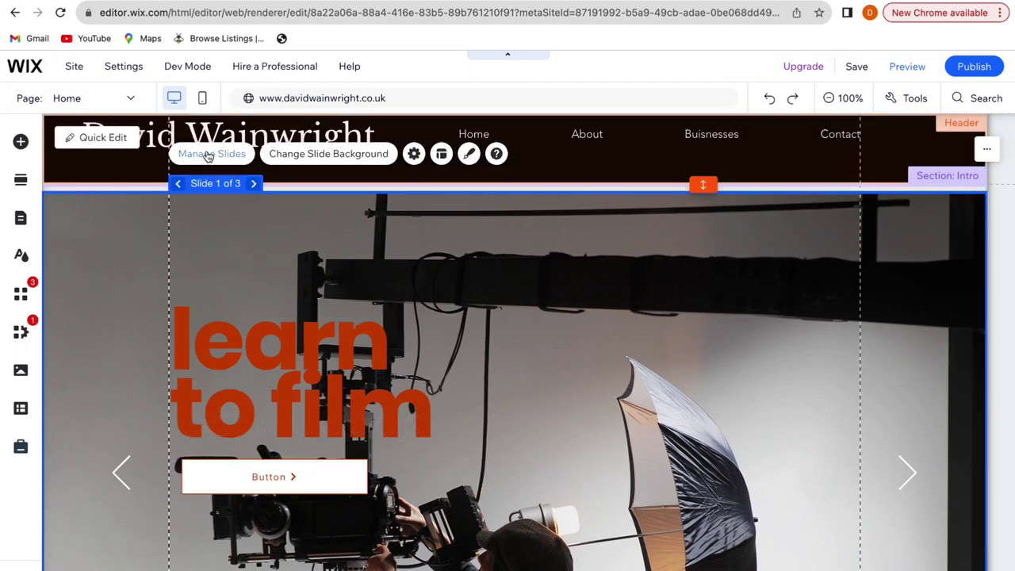
click(208, 154)
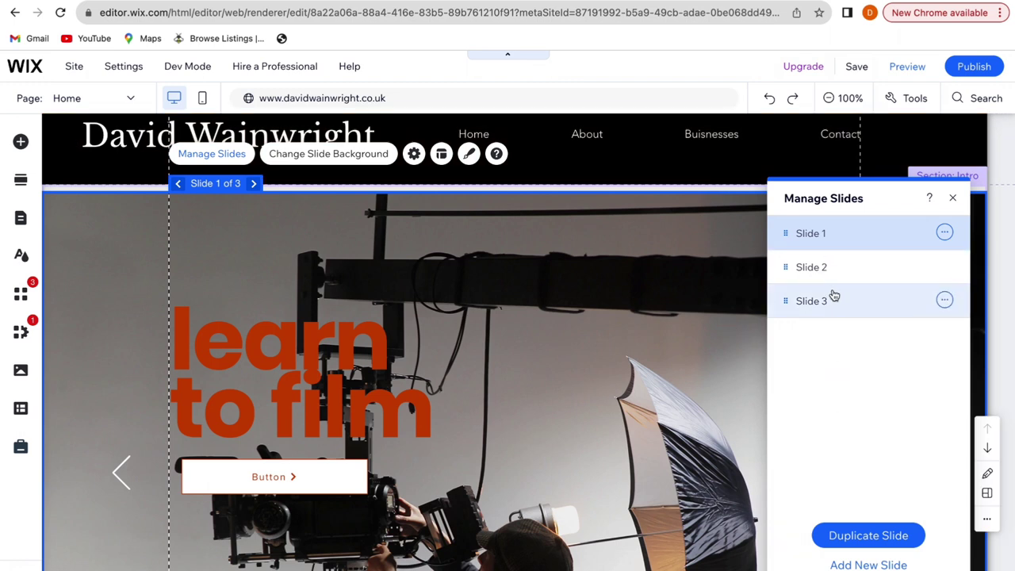
click(946, 301)
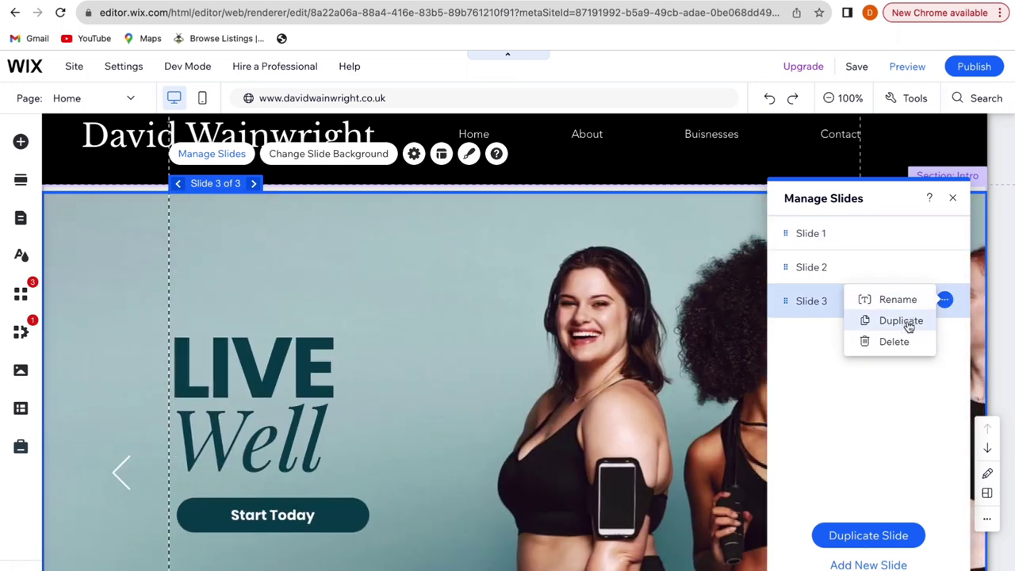
click(904, 340)
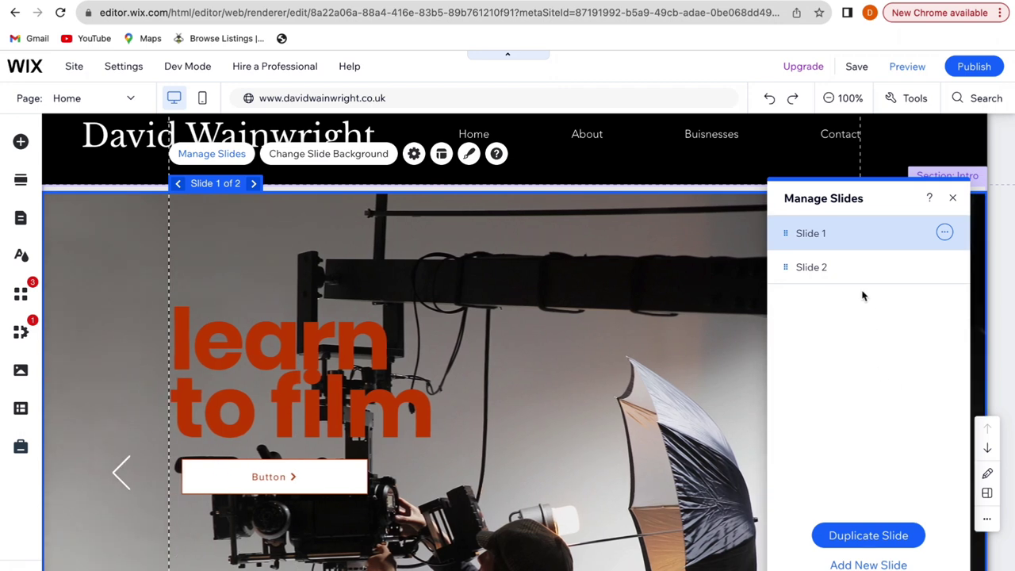
click(954, 199)
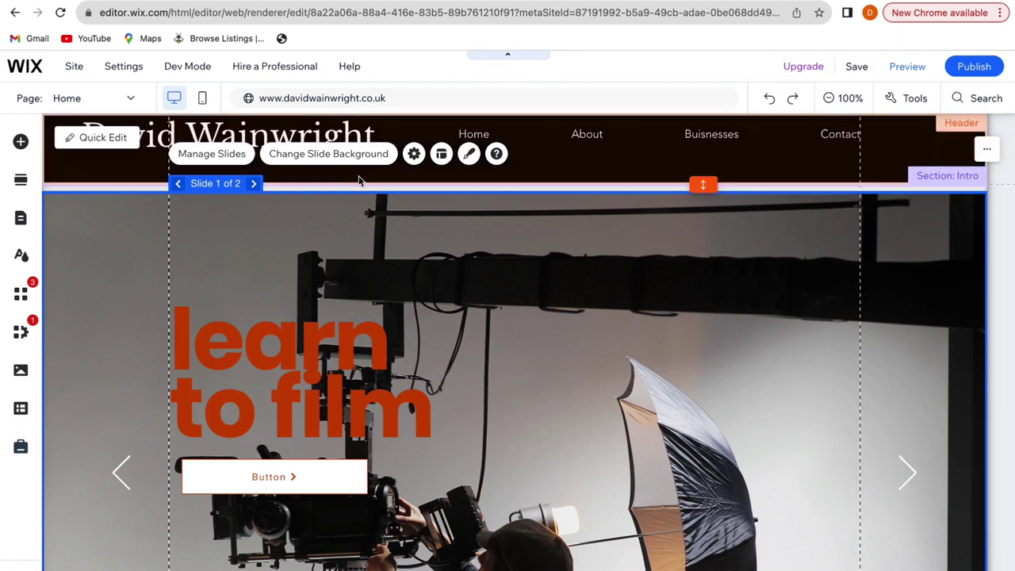
Set the slideshow's autoplay interval between slides to 3 seconds.
click(414, 154)
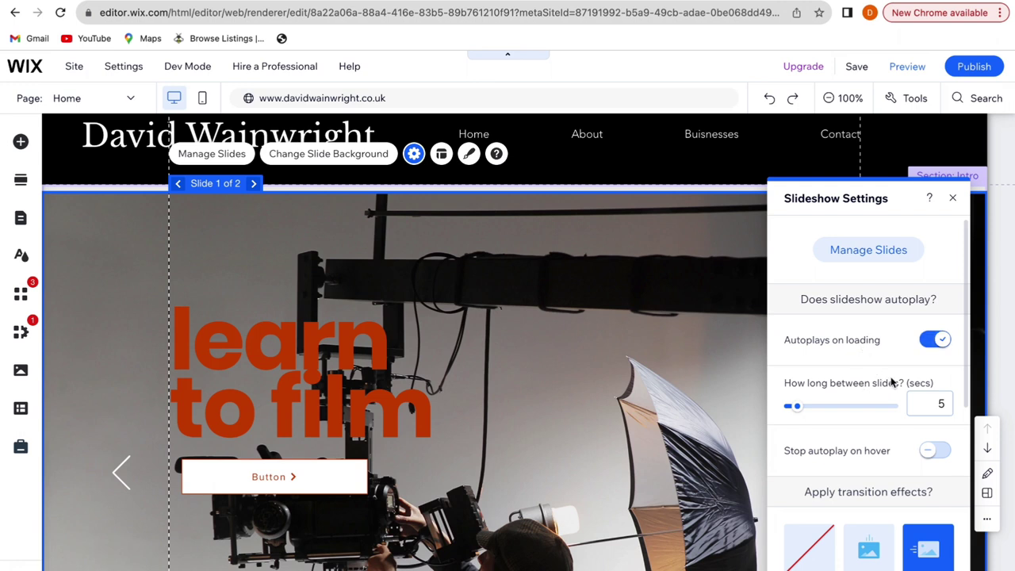
click(943, 405)
text(2)
click(898, 429)
Try the Vertical and Cross fade transition effects on the slideshow and return to Horizontal.
scroll(896, 408, down, 5)
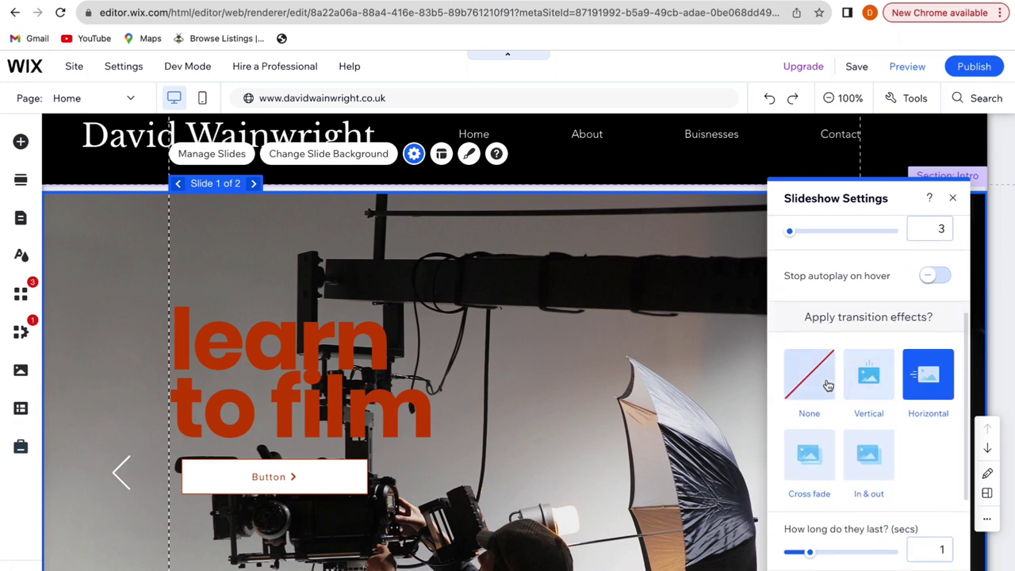
click(861, 386)
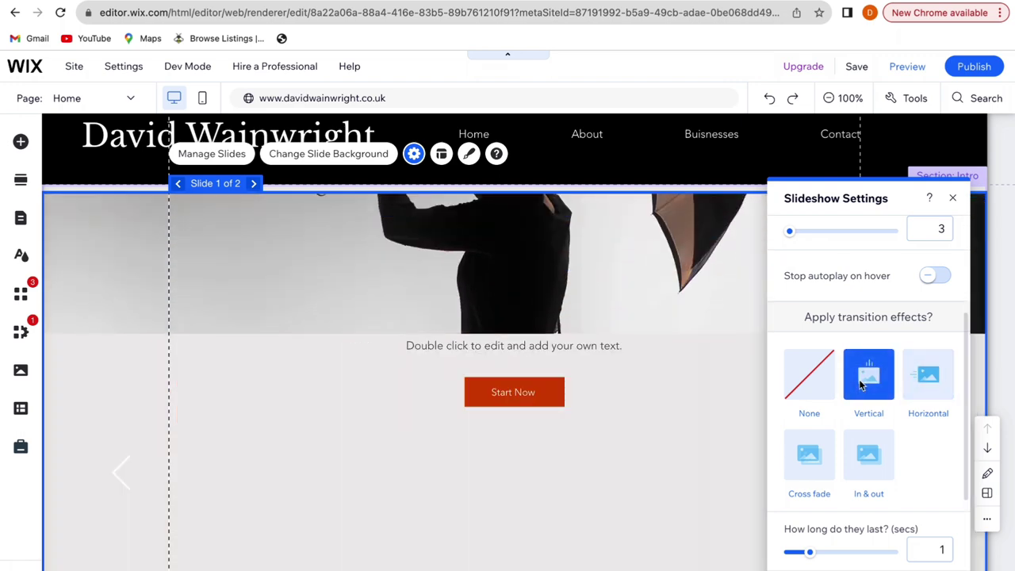
click(926, 384)
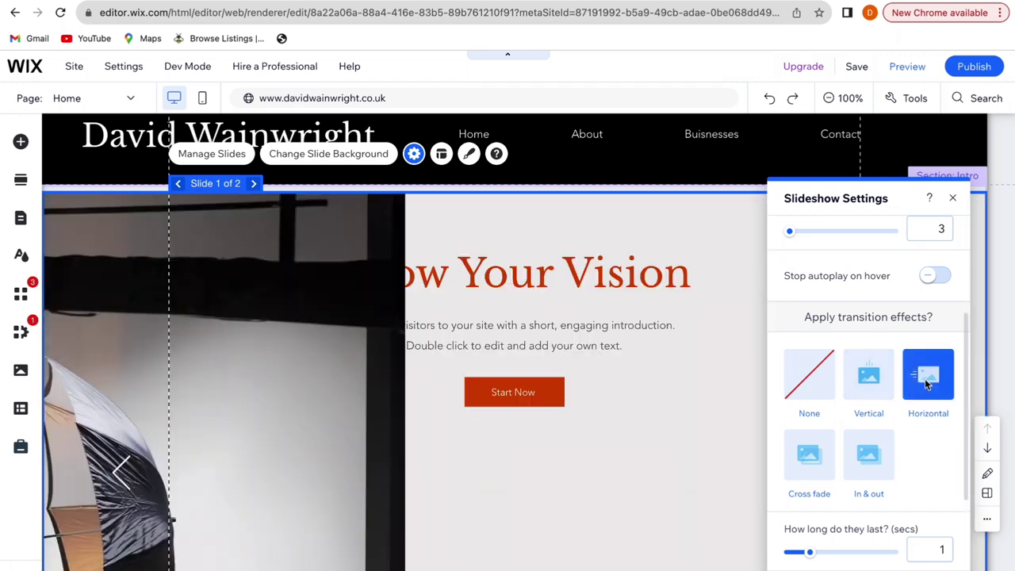
click(807, 464)
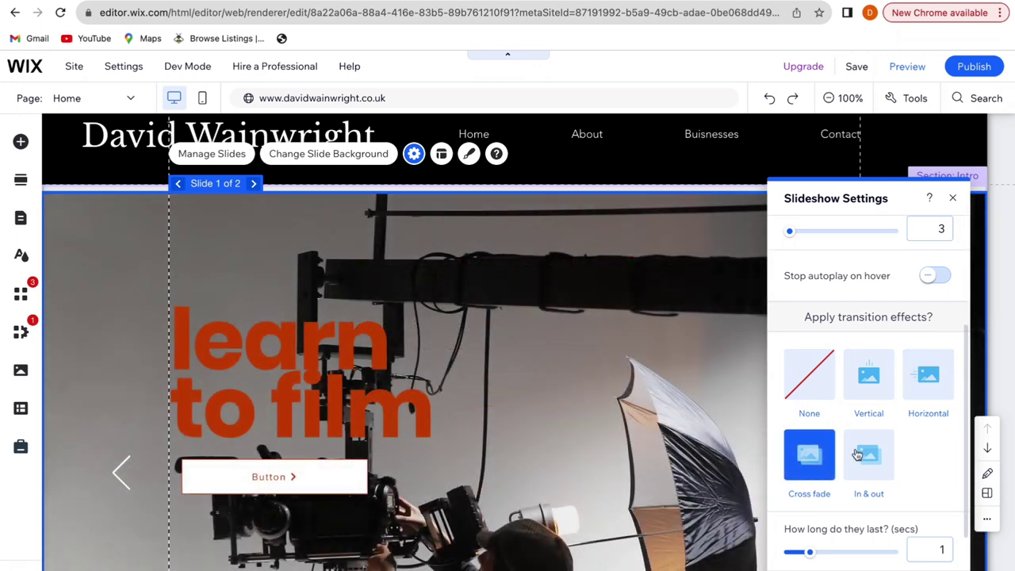
scroll(920, 472, down, 1)
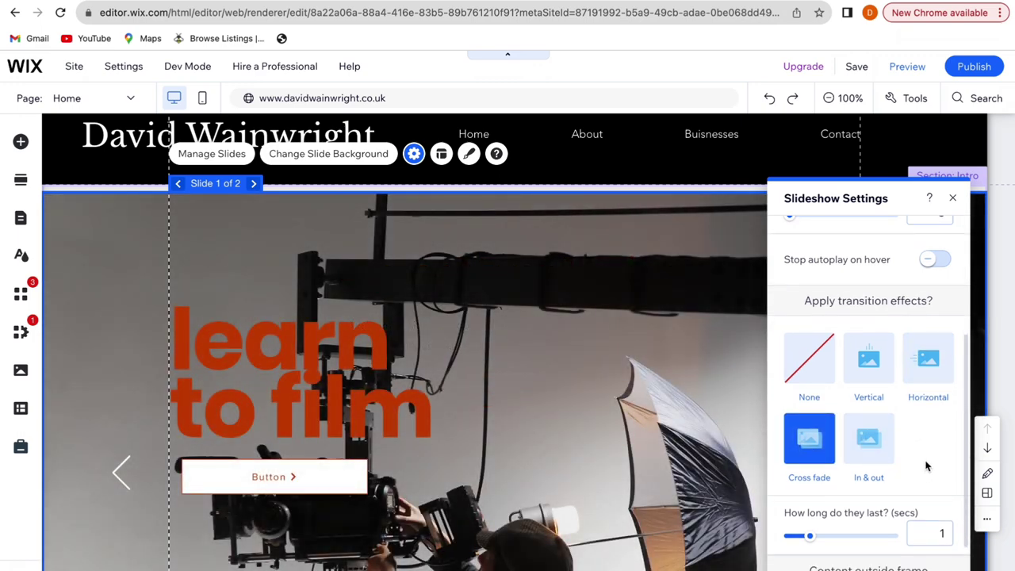
click(921, 382)
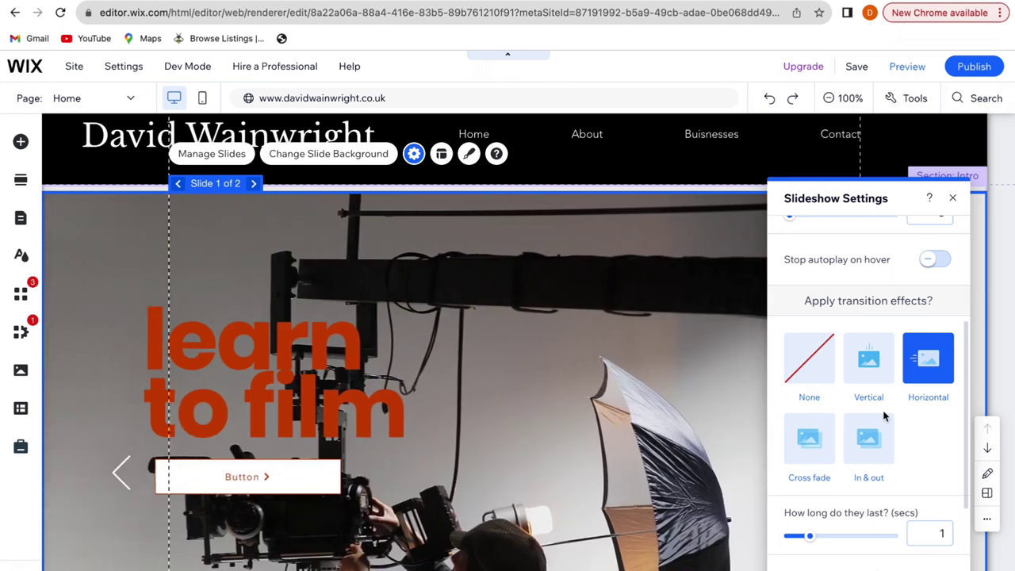
Try a transition duration of 3 seconds, restore it to 1 second, and close the slideshow settings.
scroll(881, 396, down, 3)
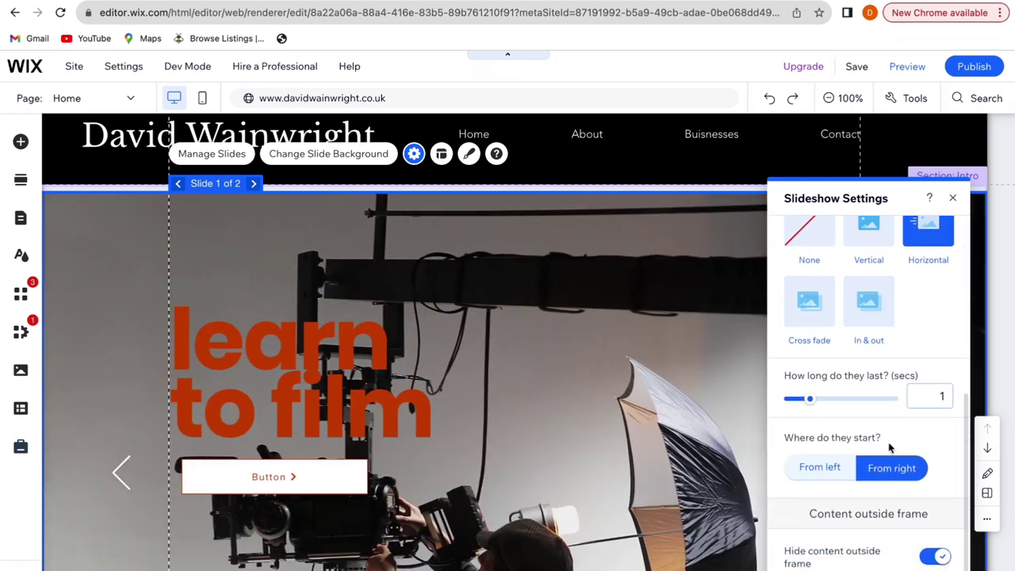
click(936, 395)
text(3)
click(943, 396)
text(1)
scroll(925, 343, up, 5)
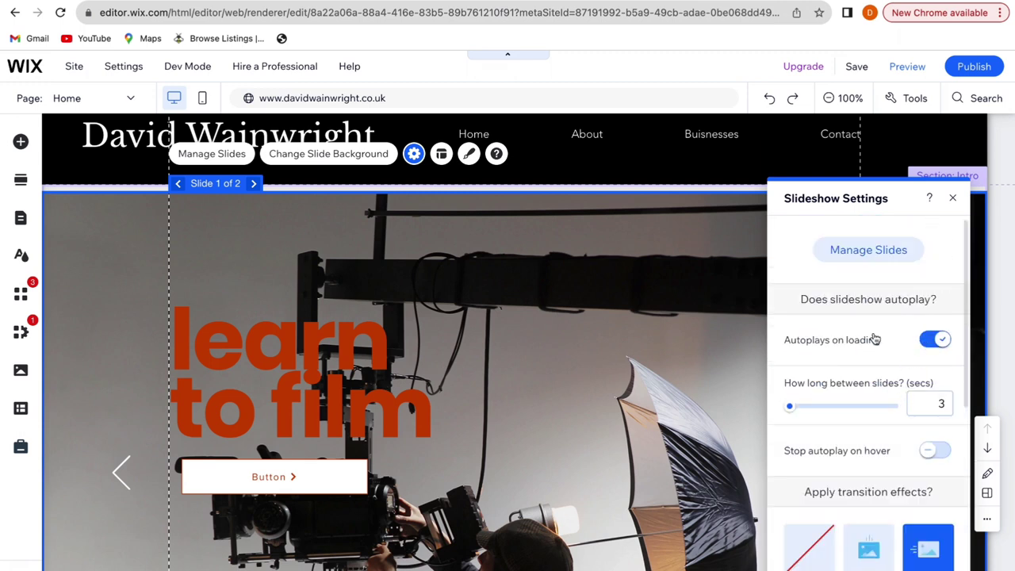
scroll(870, 404, down, 1)
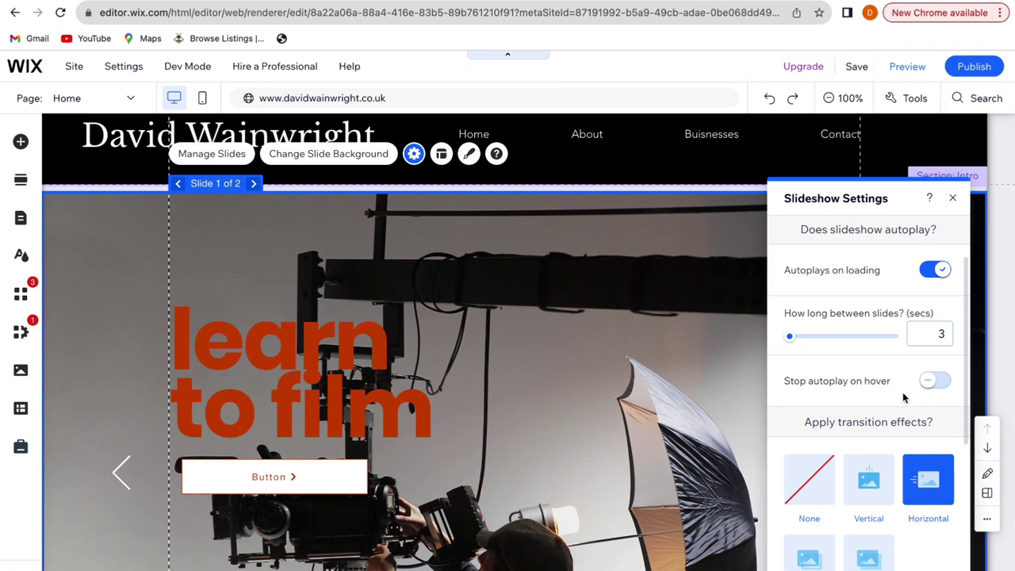
click(951, 198)
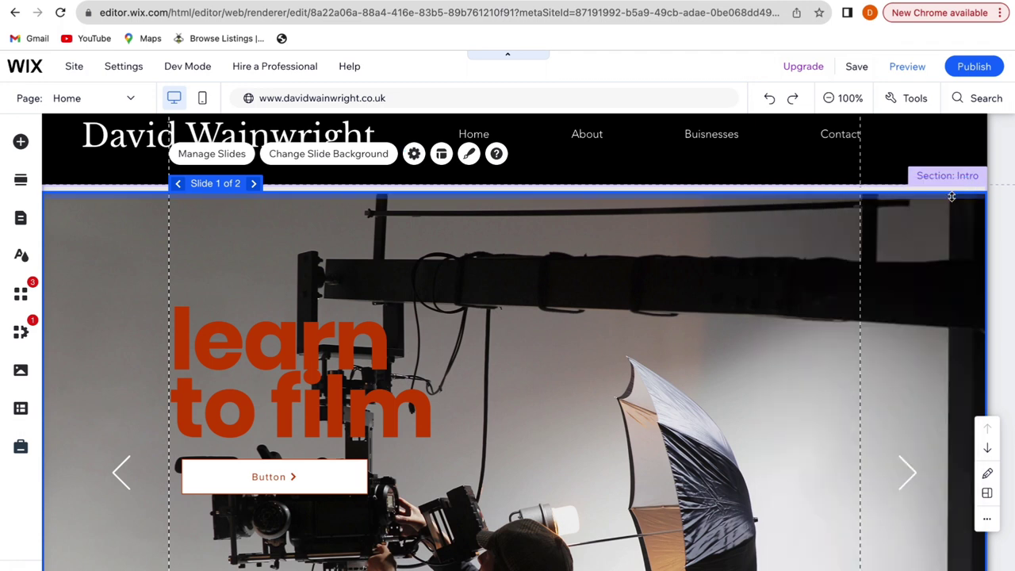
Set the slideshow's navigation arrows to a size of 20 px and an offset of 45 px.
click(441, 154)
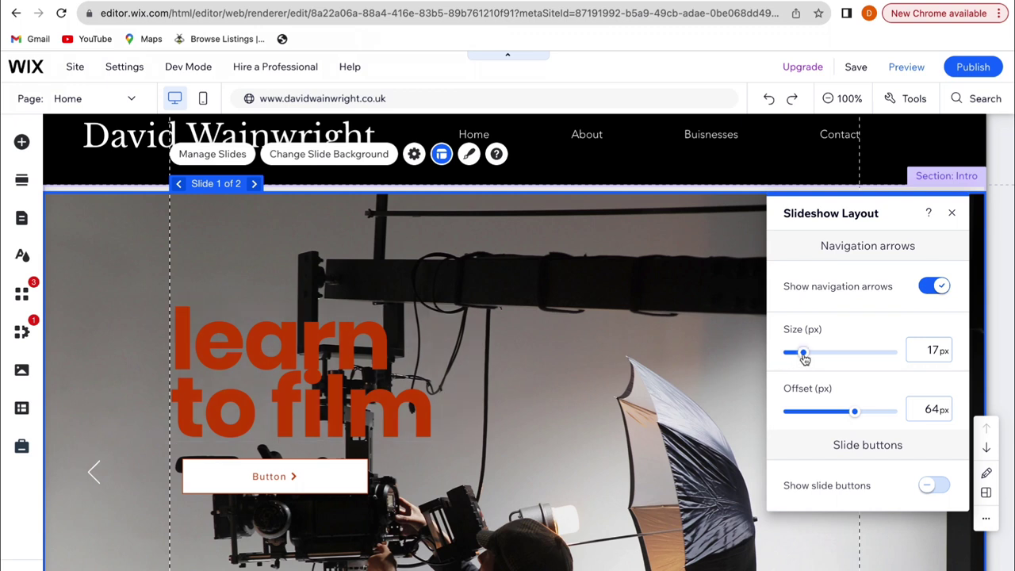
drag(804, 358, 872, 362)
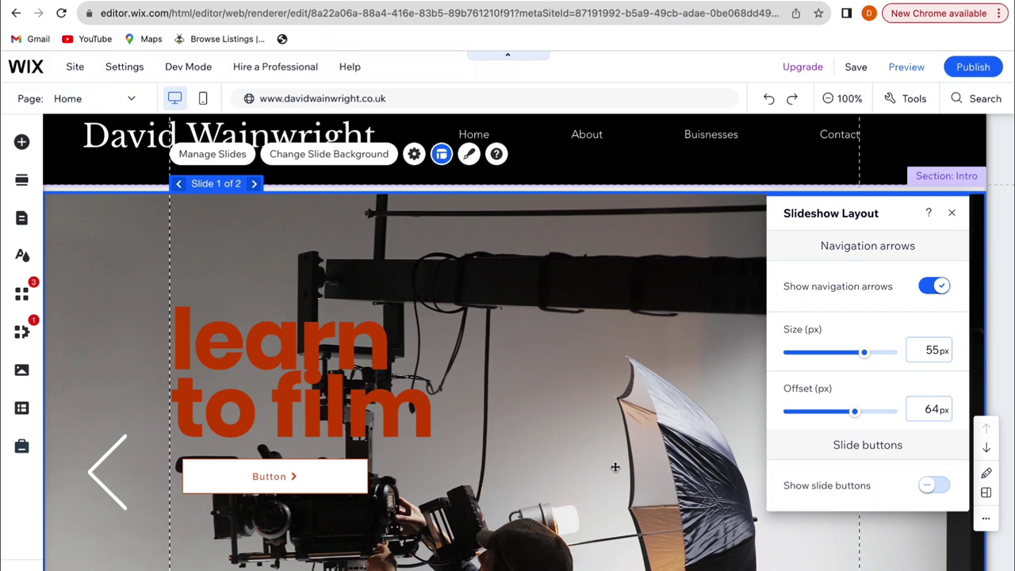
drag(864, 360, 808, 358)
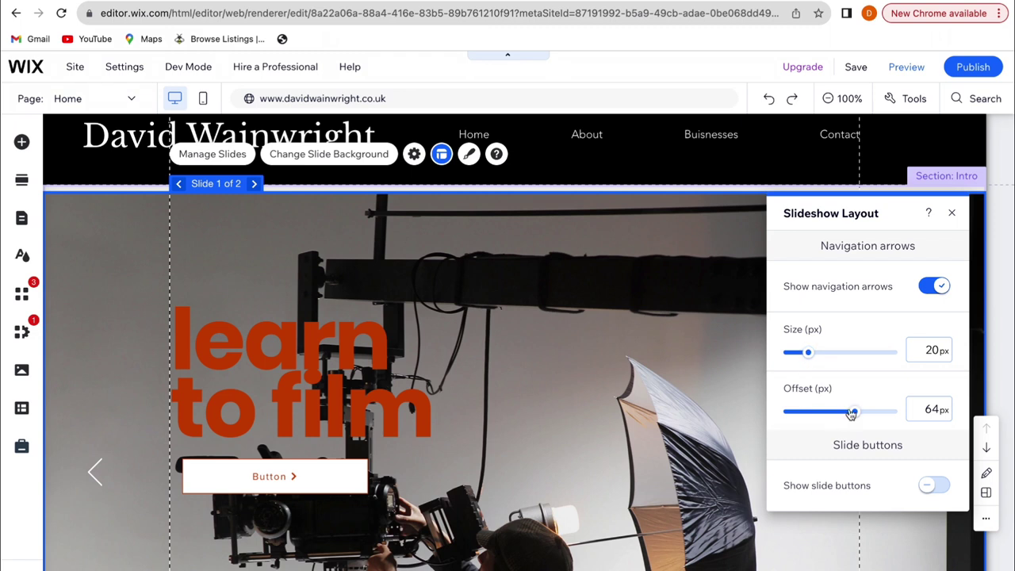
drag(851, 414, 849, 414)
mouse_move(821, 413)
mouse_down()
mouse_move(881, 412)
mouse_move(802, 414)
mouse_move(836, 421)
mouse_up()
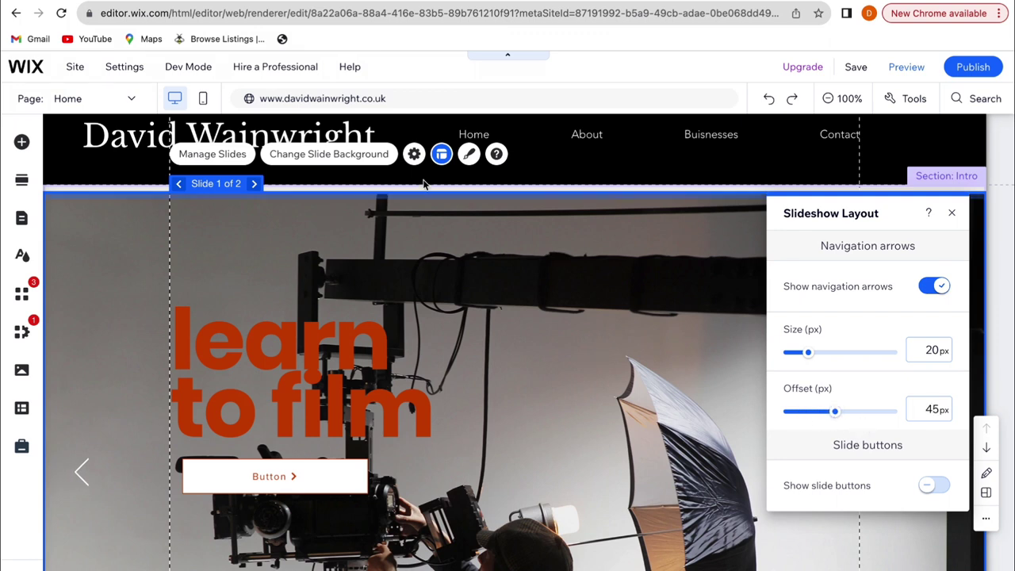
Try the third slideshow design preset with boxed navigation arrows and return to the second preset.
click(468, 154)
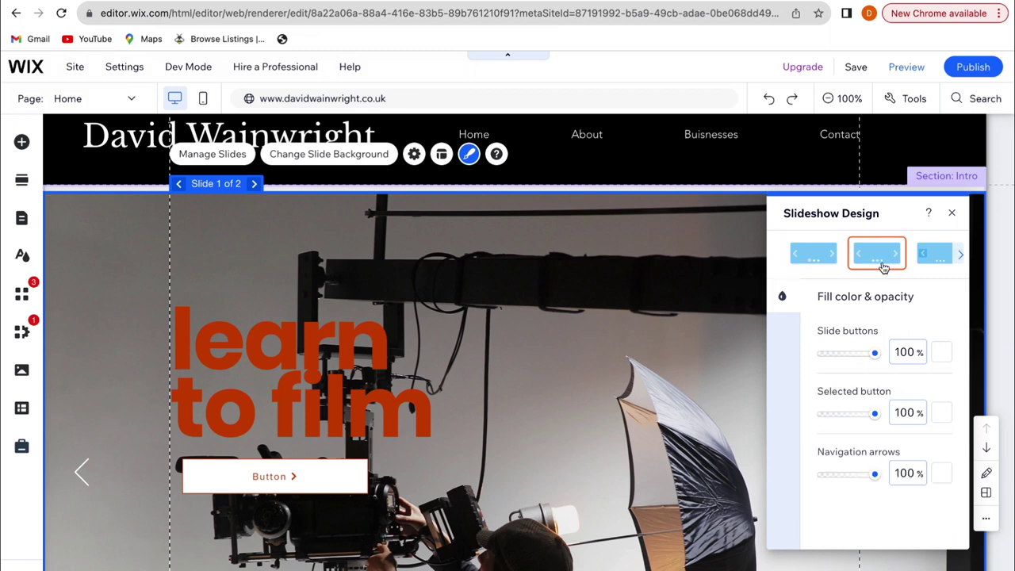
click(932, 261)
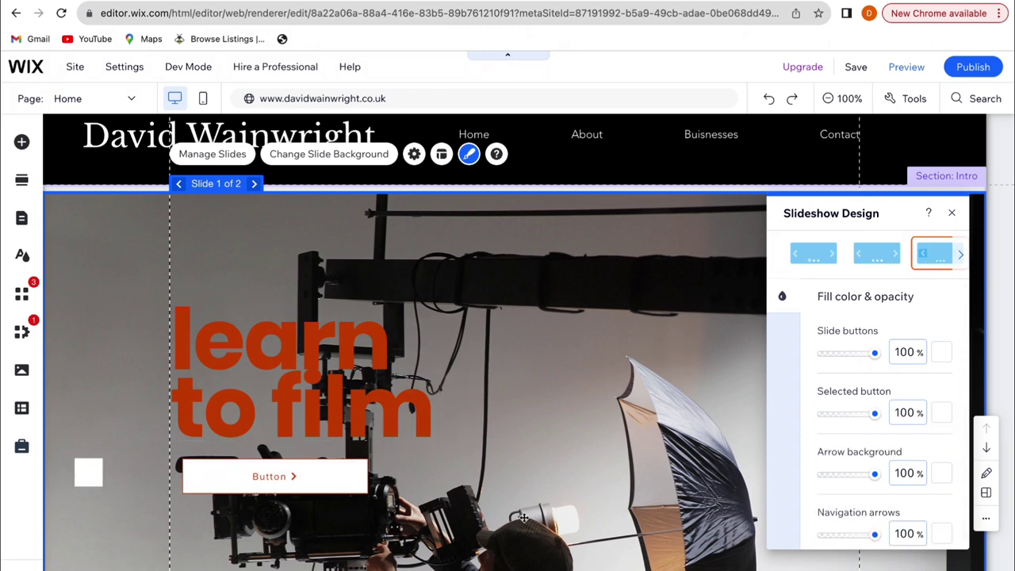
click(876, 255)
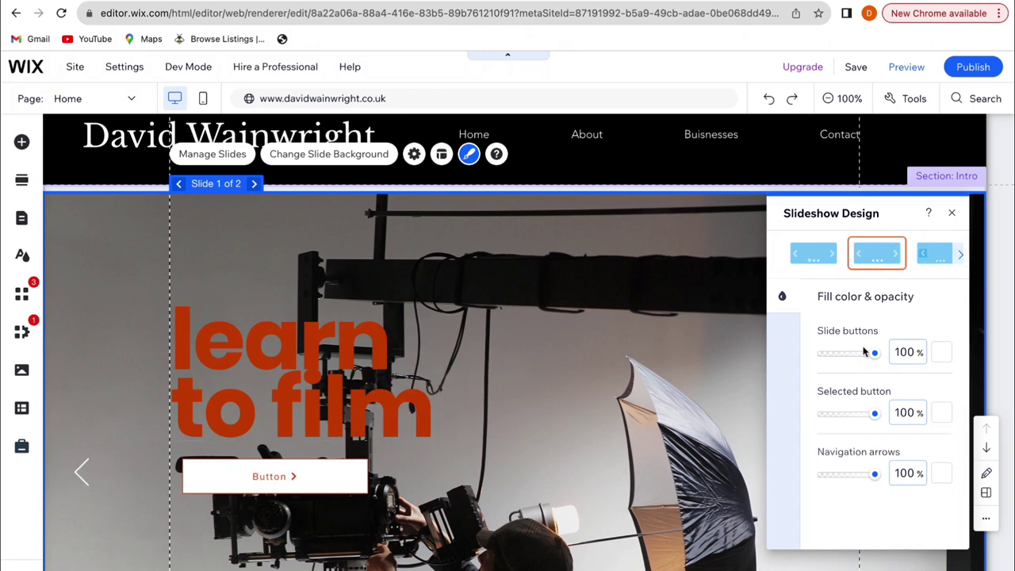
Set the fill colour of the slideshow's slide buttons and selected button to black.
click(941, 354)
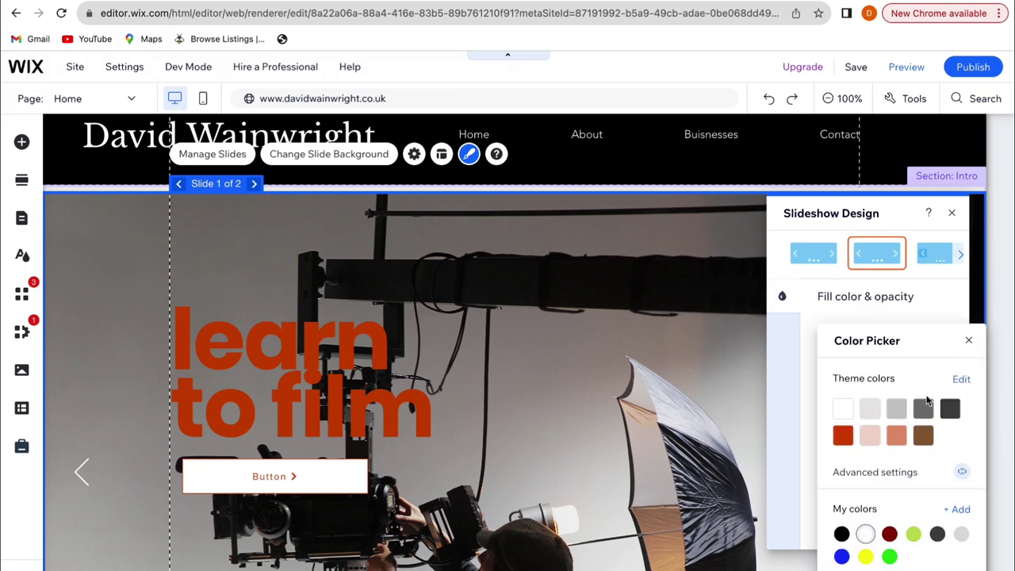
click(841, 534)
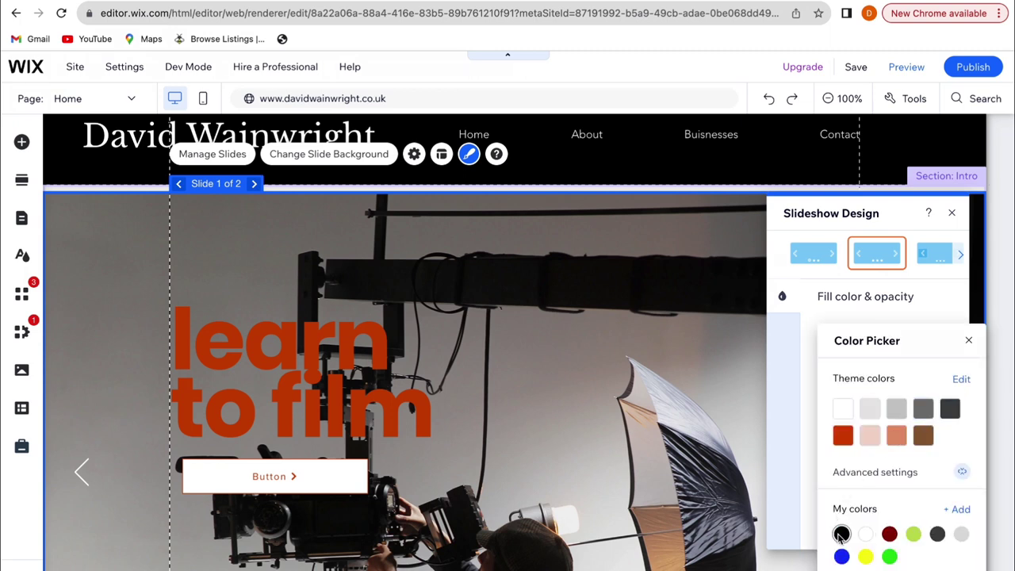
click(968, 340)
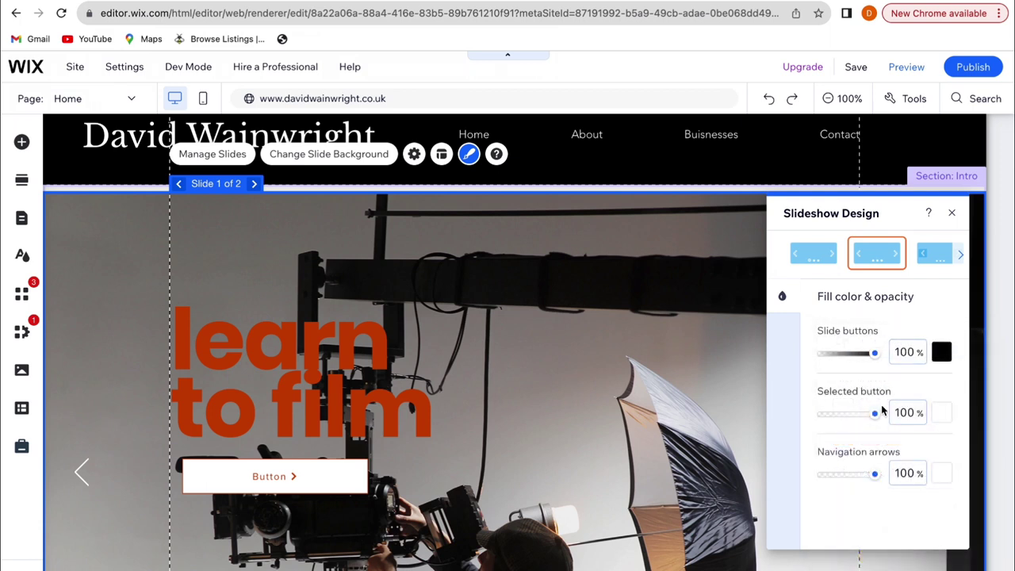
click(941, 412)
click(841, 534)
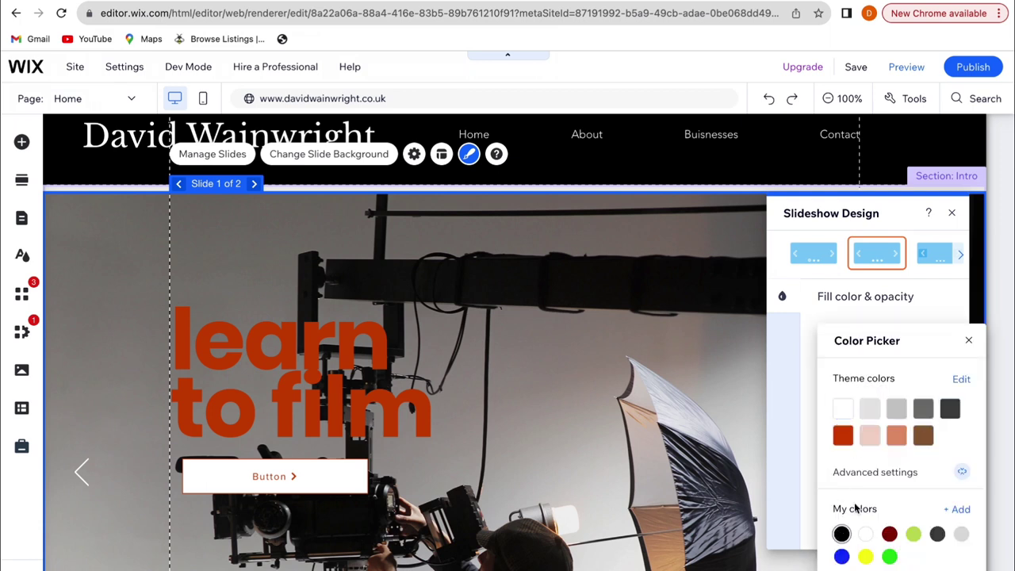
click(968, 340)
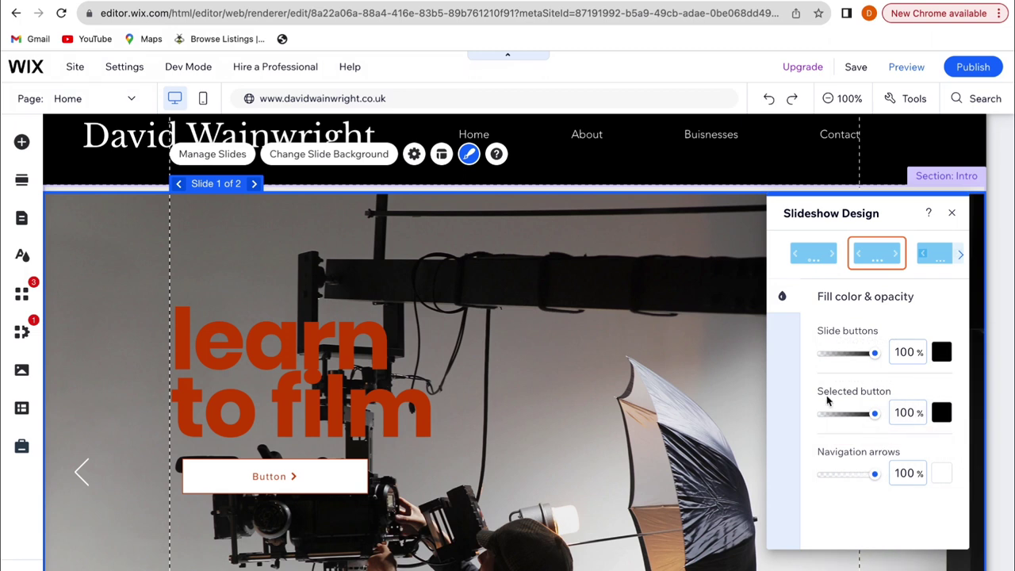
Set the fill colour of the slideshow's navigation arrows to black and close the slideshow design options.
click(939, 473)
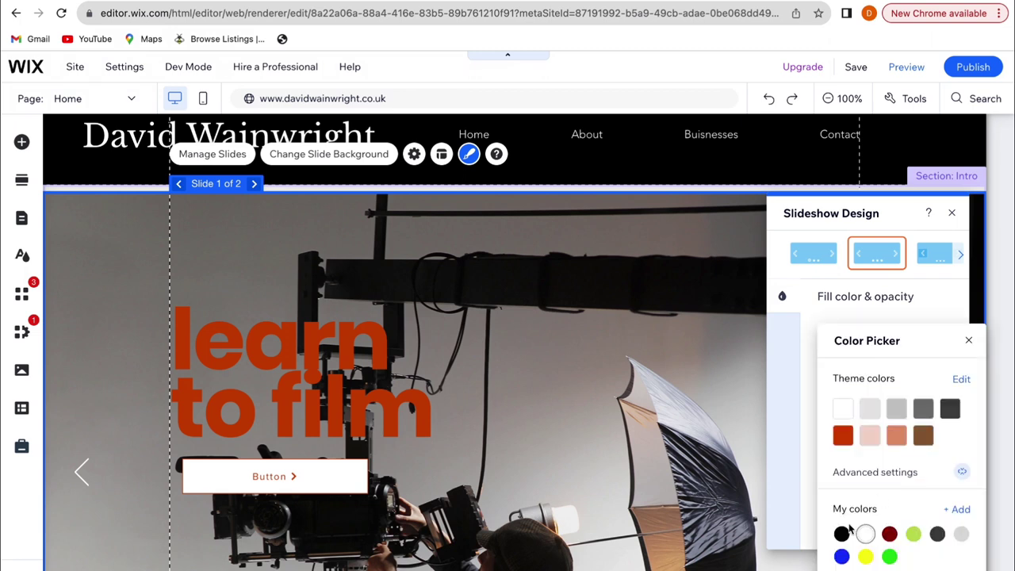
click(841, 533)
click(968, 340)
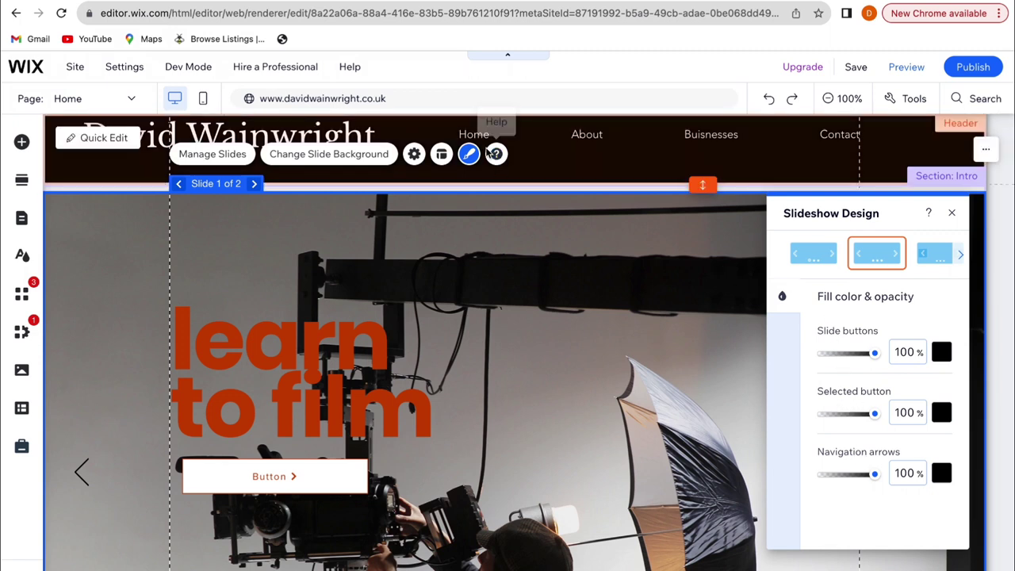
click(951, 213)
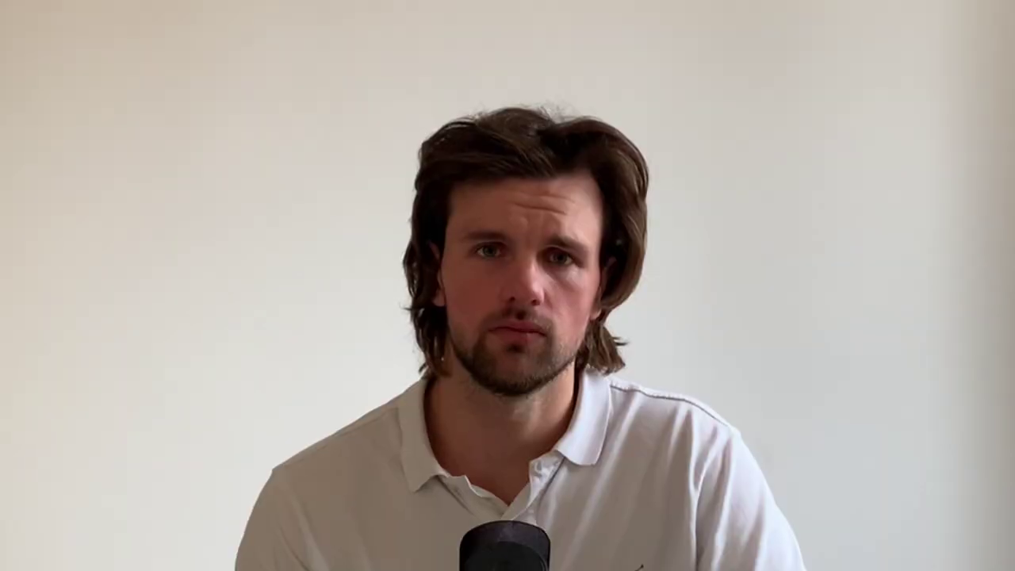